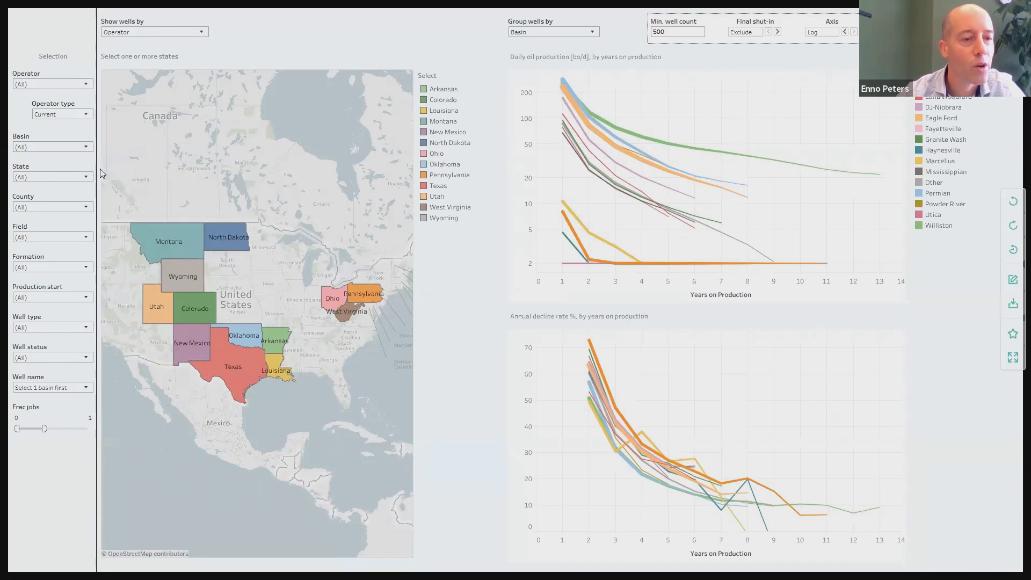
- Filter the Basin list to DJ-Niobrara, Eagle Ford, Permian and Williston only
{"action": "left_click", "coordinate": [88, 150]}
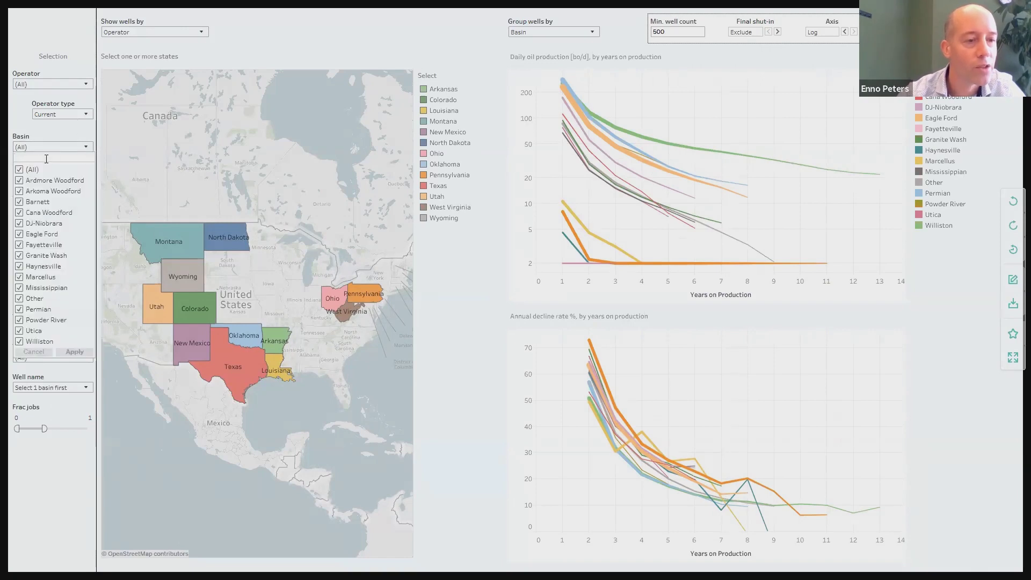
{"action": "left_click", "coordinate": [19, 170]}
{"action": "left_click", "coordinate": [19, 225]}
{"action": "left_click", "coordinate": [19, 235]}
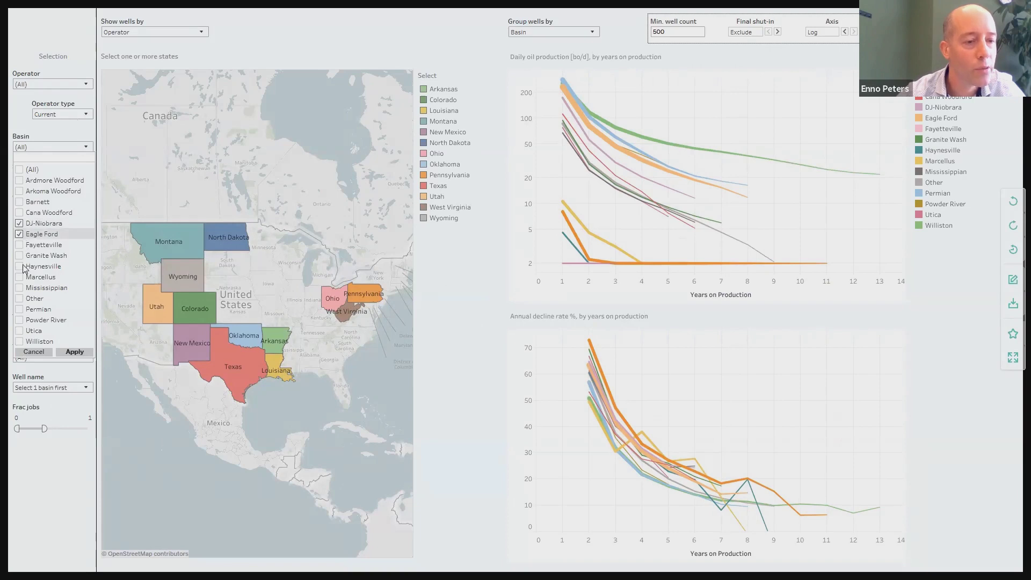
{"action": "left_click", "coordinate": [19, 310]}
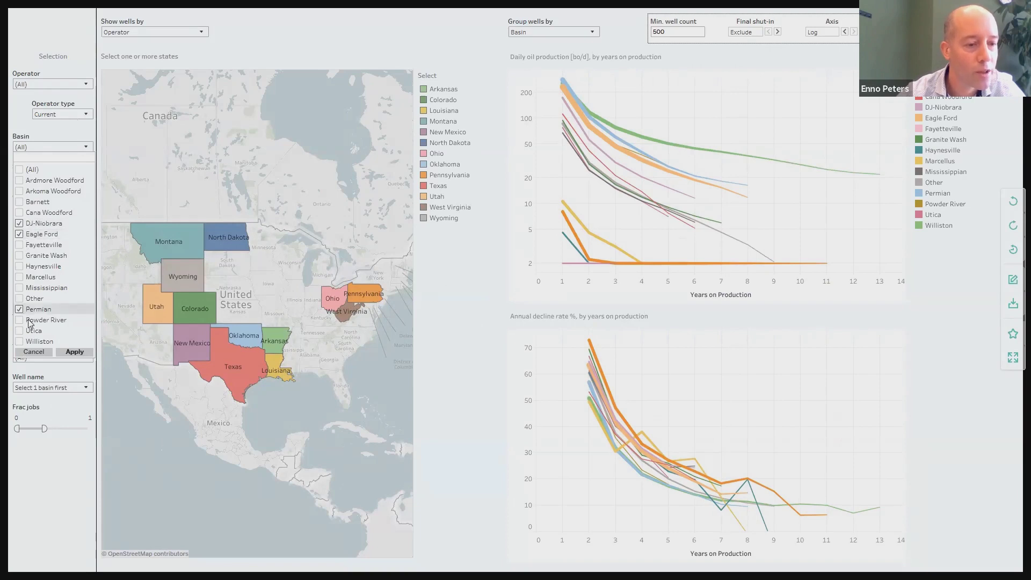
{"action": "left_click", "coordinate": [19, 342]}
{"action": "left_click", "coordinate": [68, 352]}
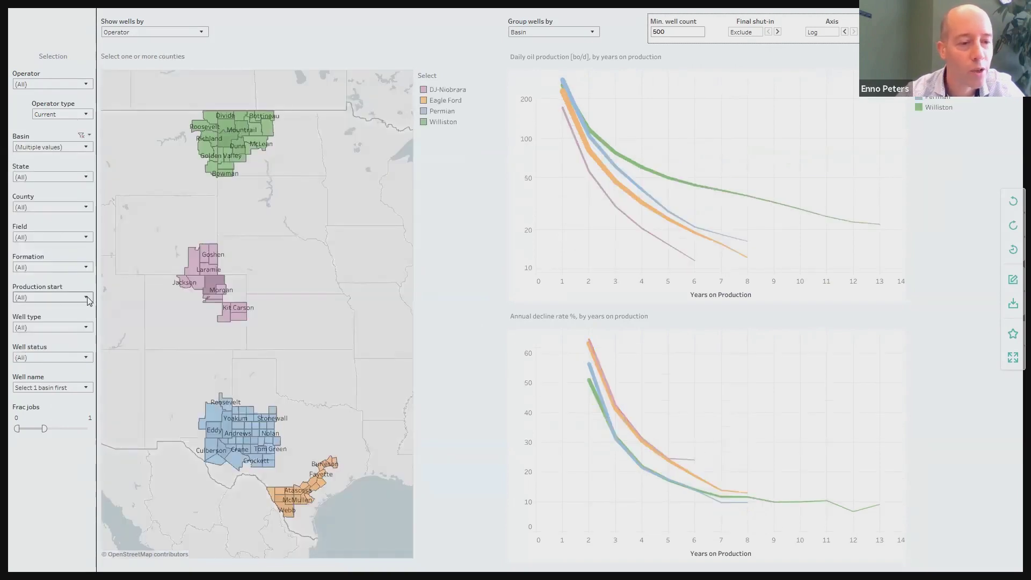
- Exclude production start years 2003–2006, 2018 and 2019 from the dashboard
{"action": "left_click", "coordinate": [85, 297]}
{"action": "left_click", "coordinate": [20, 330]}
{"action": "left_click", "coordinate": [19, 341]}
{"action": "left_click", "coordinate": [19, 352]}
{"action": "left_click", "coordinate": [19, 363]}
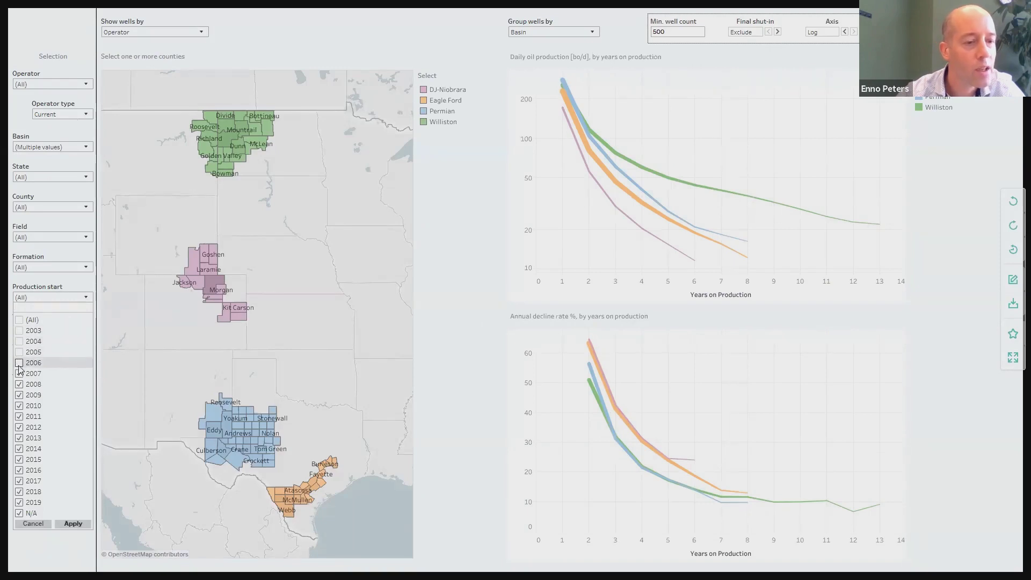
{"action": "left_click", "coordinate": [18, 502]}
{"action": "left_click", "coordinate": [19, 491]}
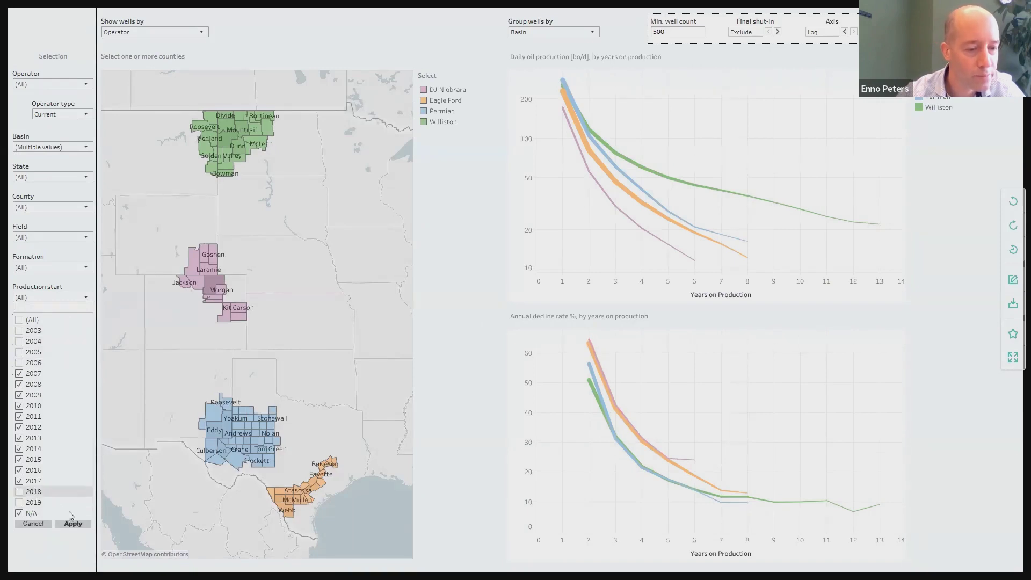
{"action": "left_click", "coordinate": [70, 523]}
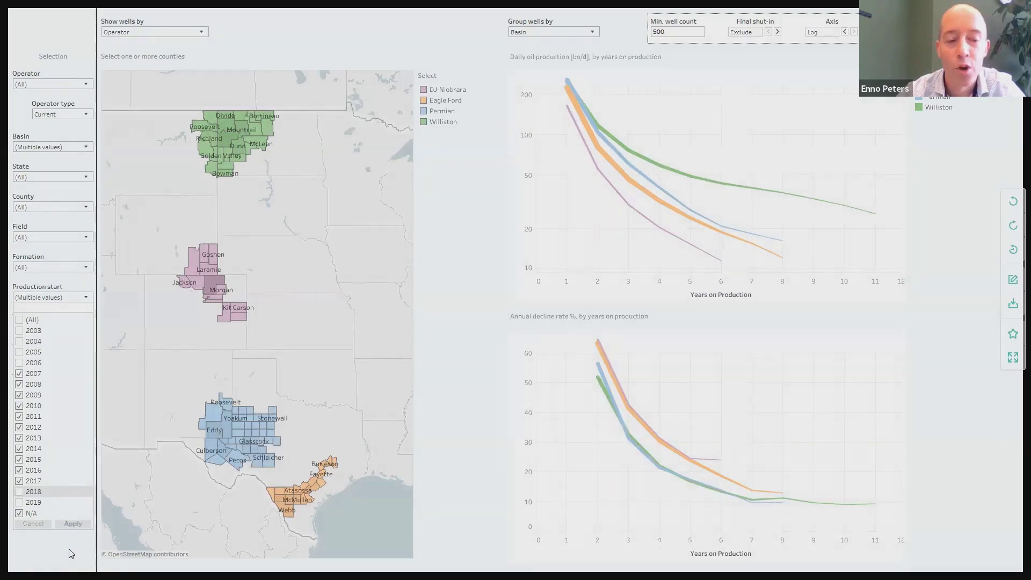
{"action": "left_click", "coordinate": [70, 553]}
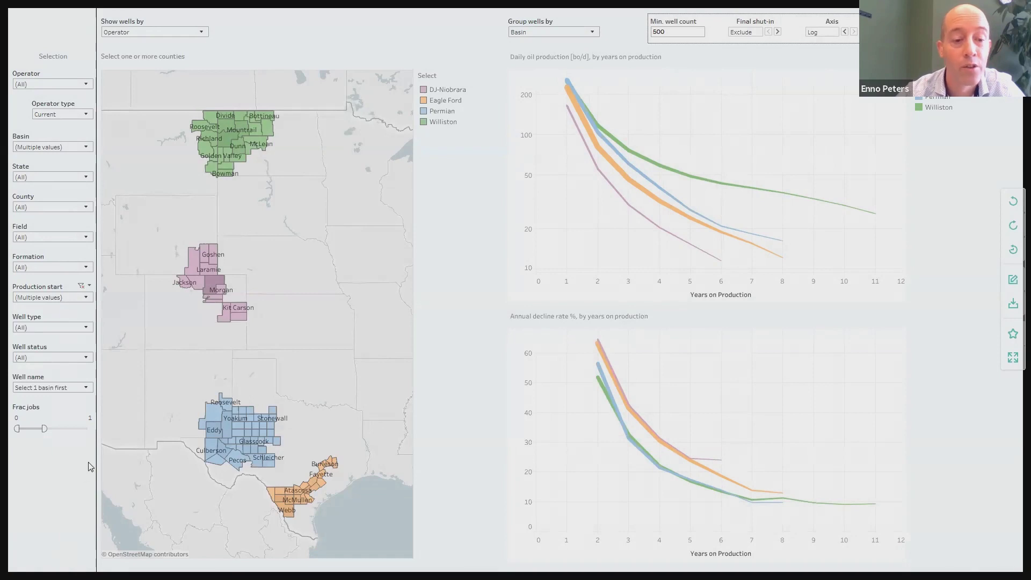
- Exclude gas wells so the well type filter keeps oil only
{"action": "left_click", "coordinate": [85, 328]}
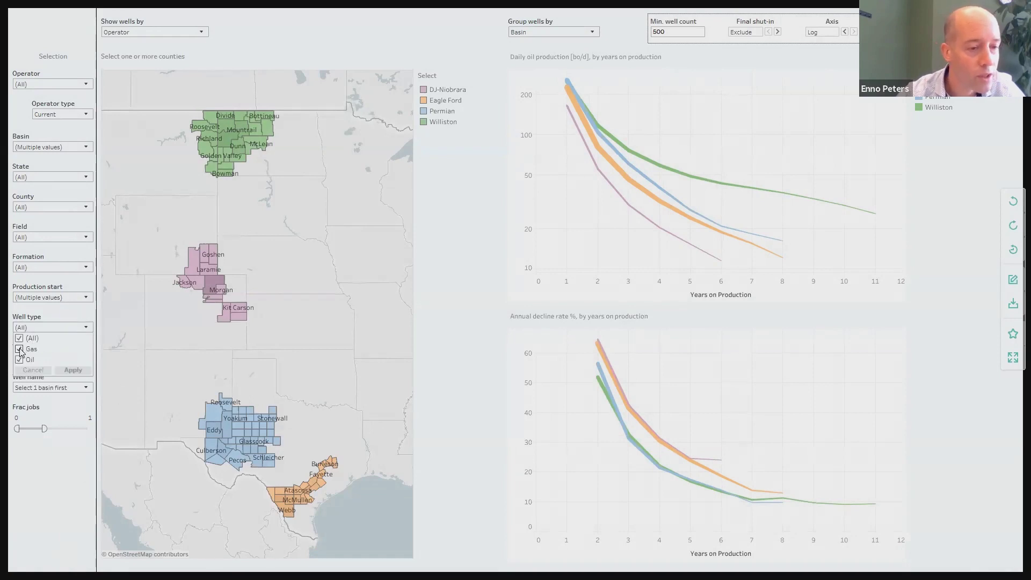
{"action": "left_click", "coordinate": [20, 350]}
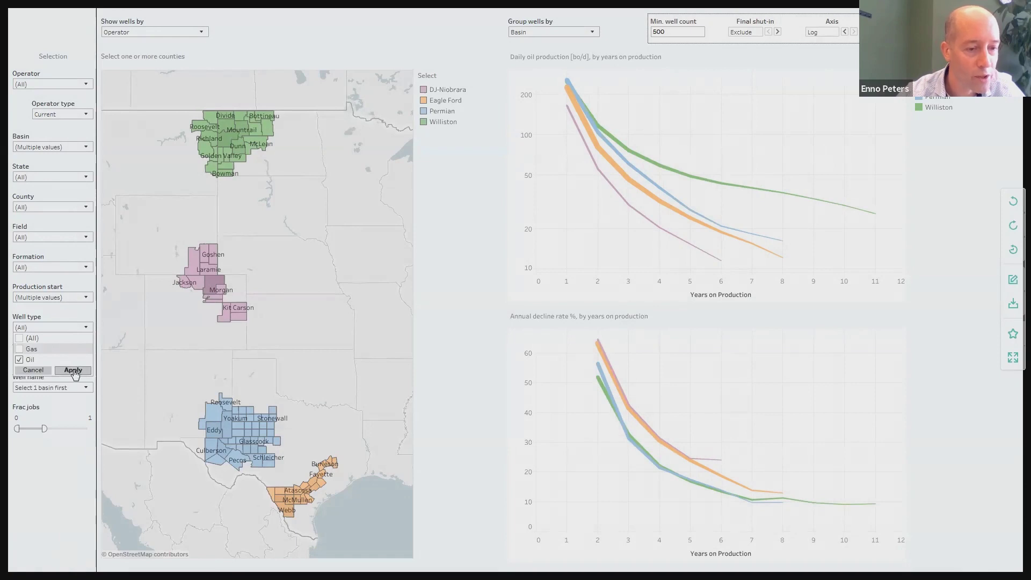
{"action": "left_click", "coordinate": [73, 372]}
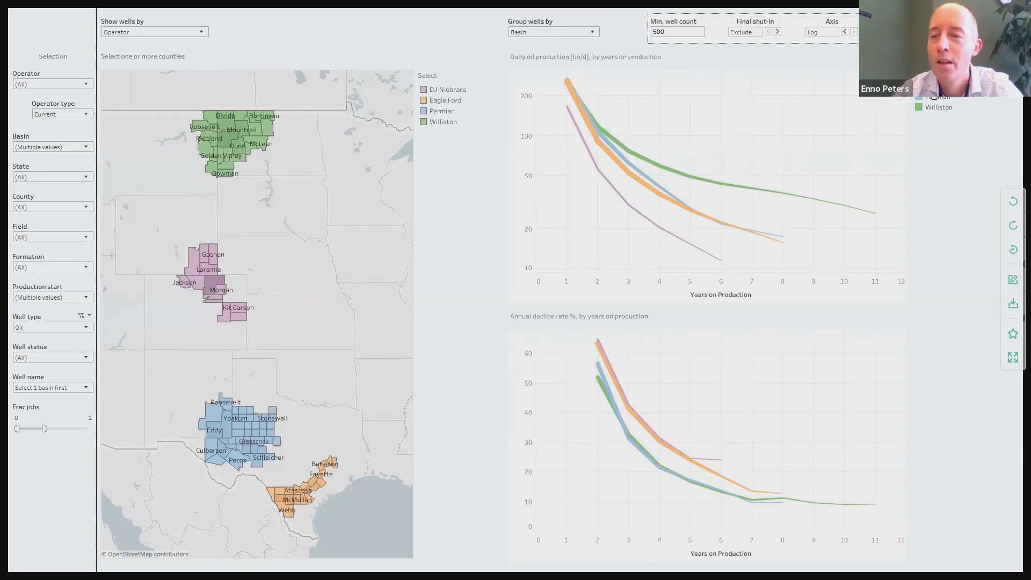
- Highlight Eagle Ford and read its decline-rate tooltips, falling from over 60% to about 13%
{"action": "left_click", "coordinate": [938, 87]}
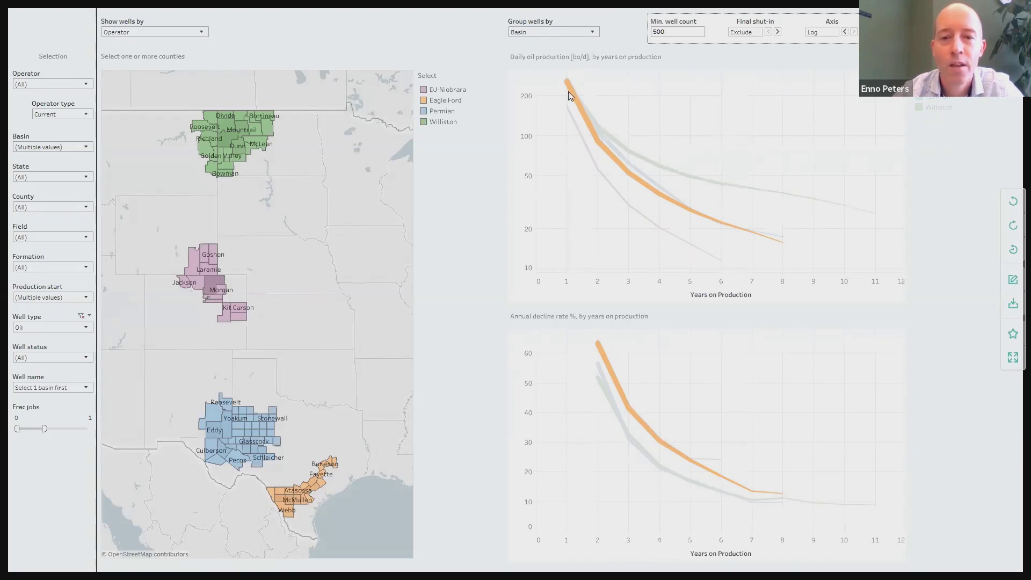
{"action": "mouse_move", "coordinate": [569, 87]}
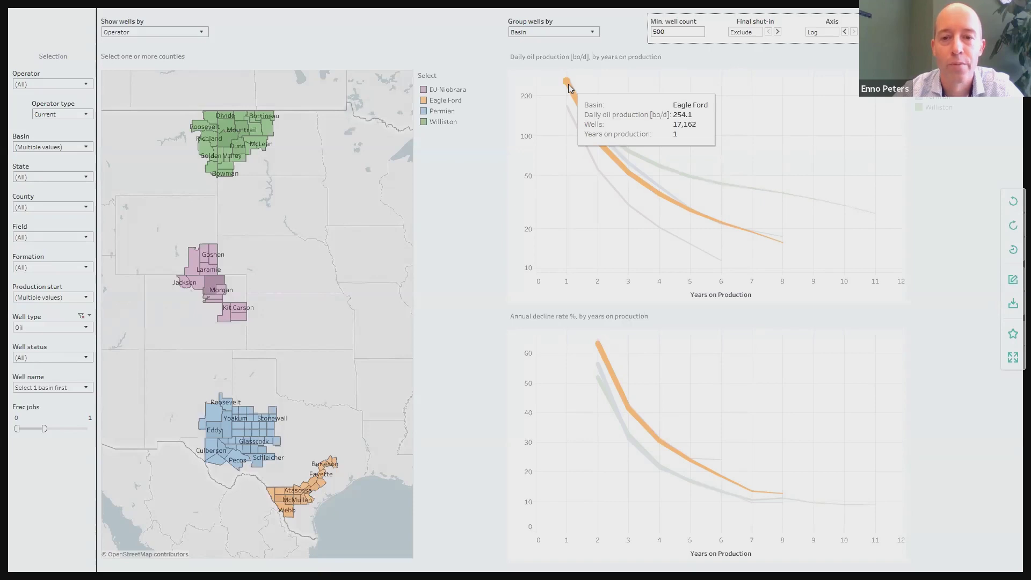
{"action": "mouse_move", "coordinate": [597, 143]}
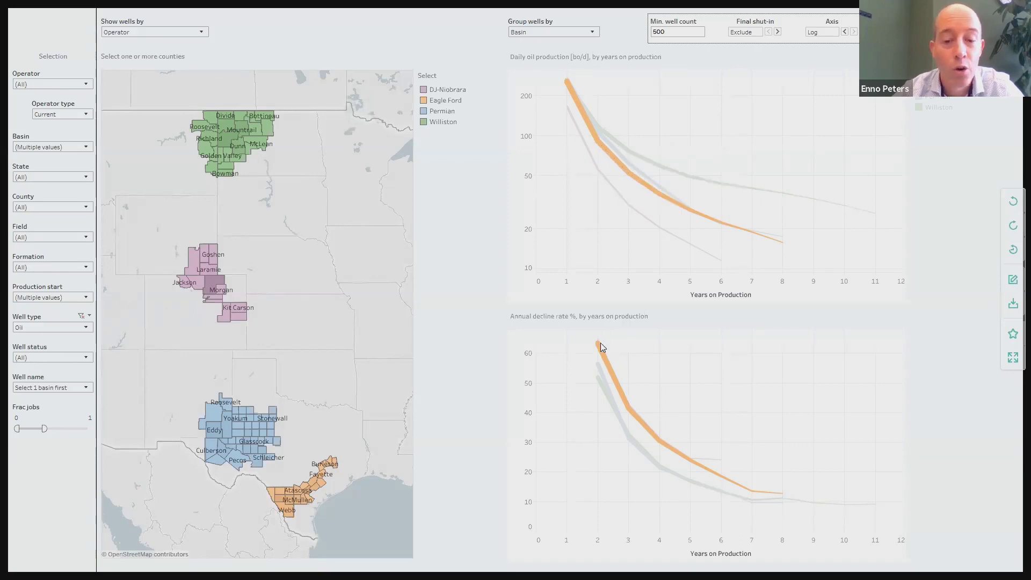
{"action": "mouse_move", "coordinate": [599, 348]}
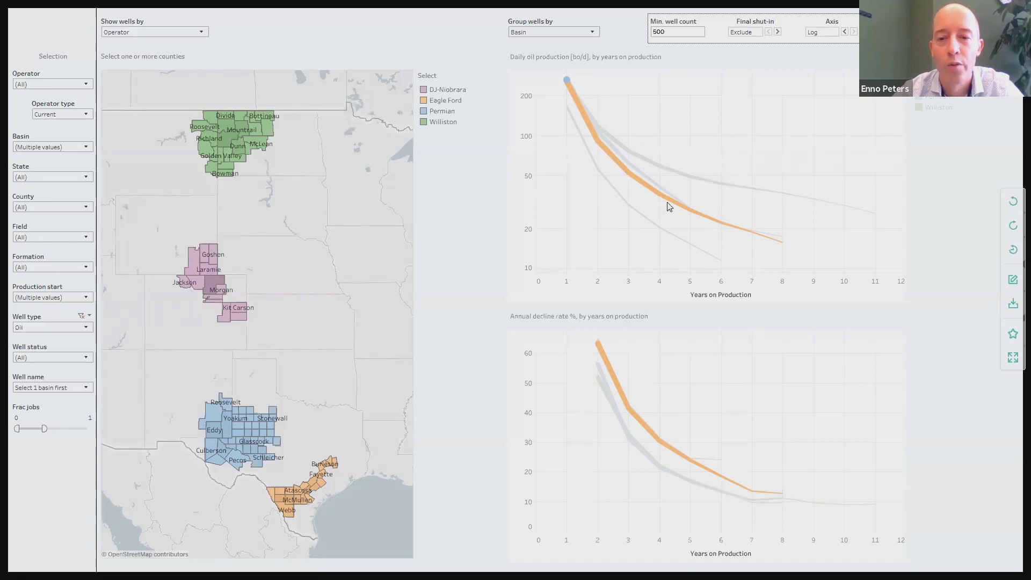
{"action": "mouse_move", "coordinate": [688, 214]}
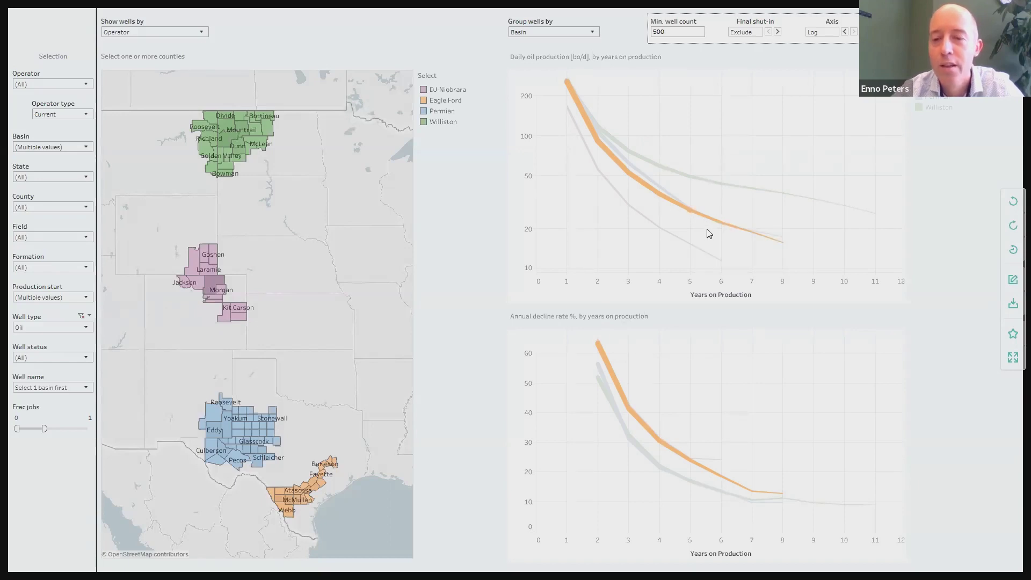
{"action": "mouse_move", "coordinate": [729, 229]}
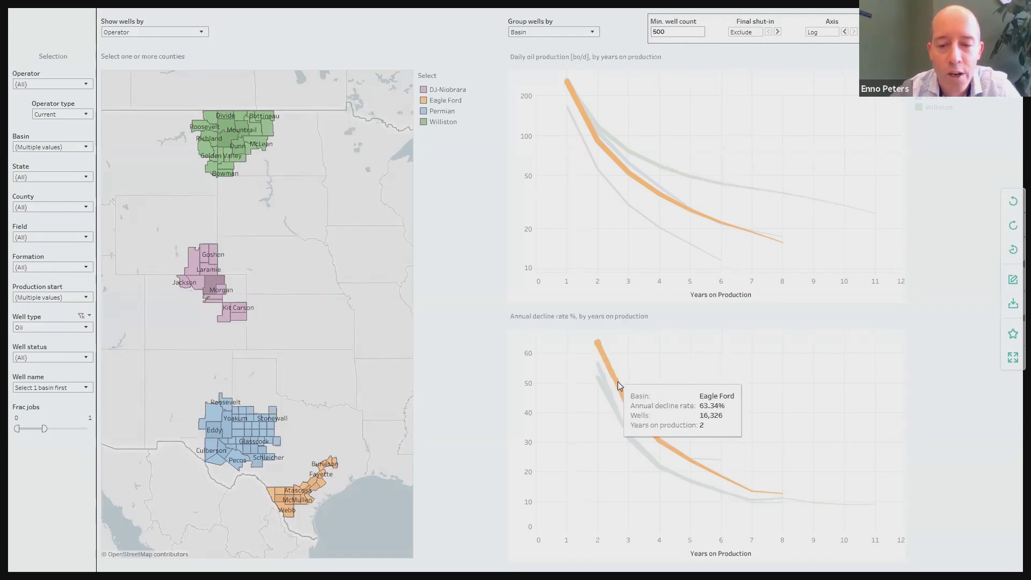
{"action": "mouse_move", "coordinate": [668, 445]}
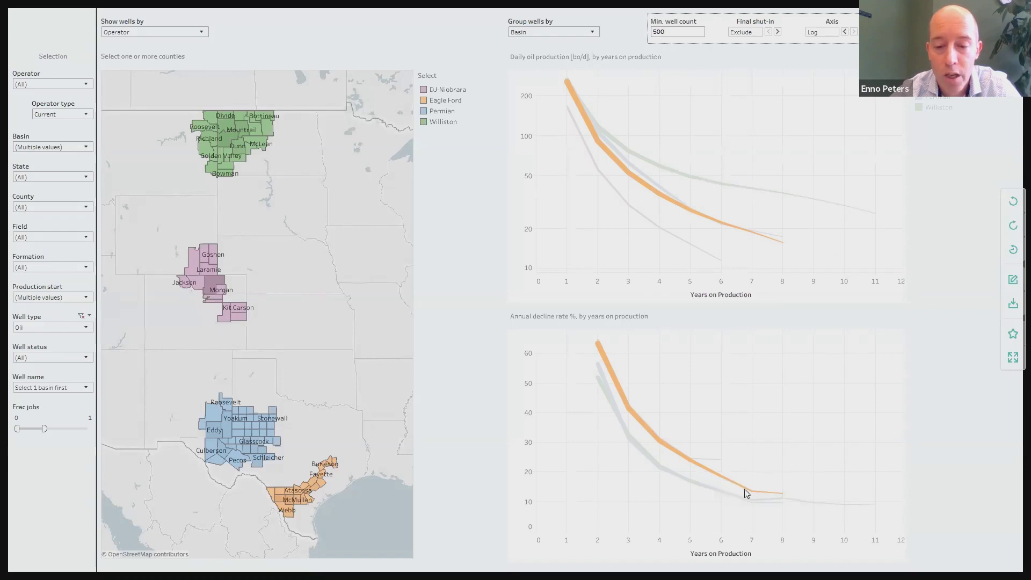
{"action": "mouse_move", "coordinate": [753, 491]}
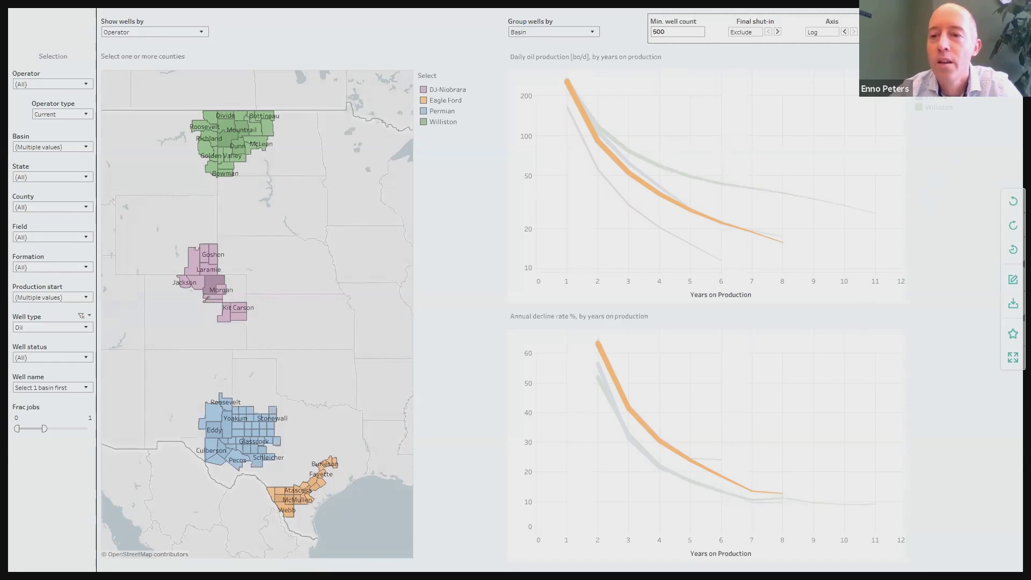
- Highlight DJ-Niobrara's curves and check its roughly 24% year-6 decline rate from 1,157 wells
{"action": "left_click", "coordinate": [937, 76]}
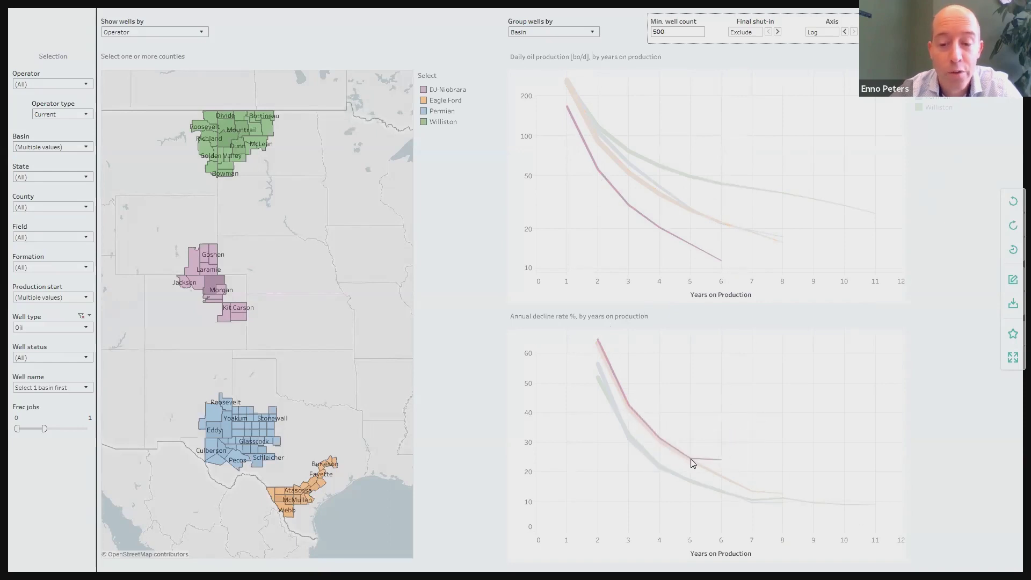
{"action": "mouse_move", "coordinate": [722, 464]}
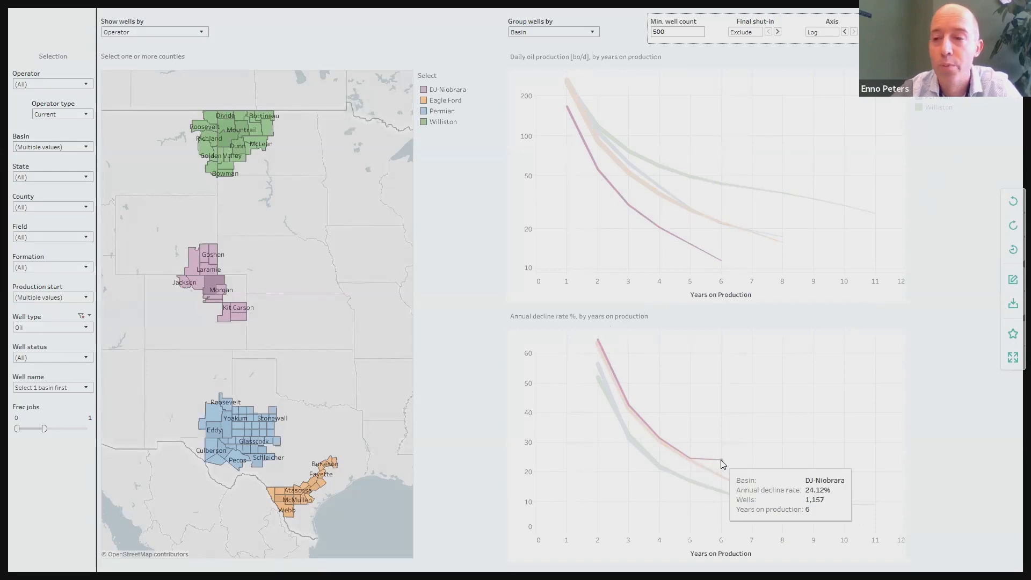
- Highlight Permian and Williston curves and read their decline rates converging near 10% by year 7
{"action": "left_click", "coordinate": [938, 99]}
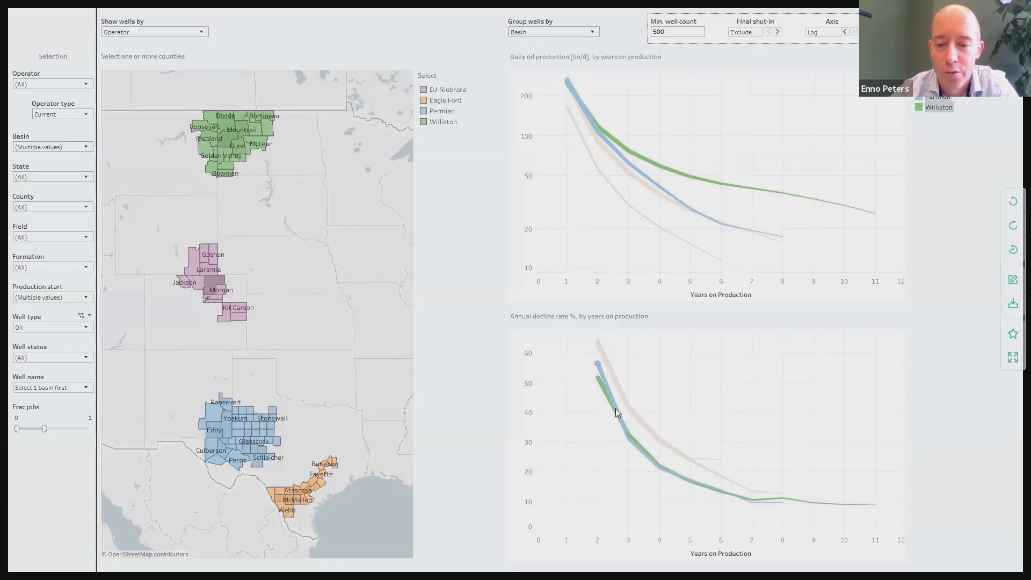
{"action": "mouse_move", "coordinate": [661, 474]}
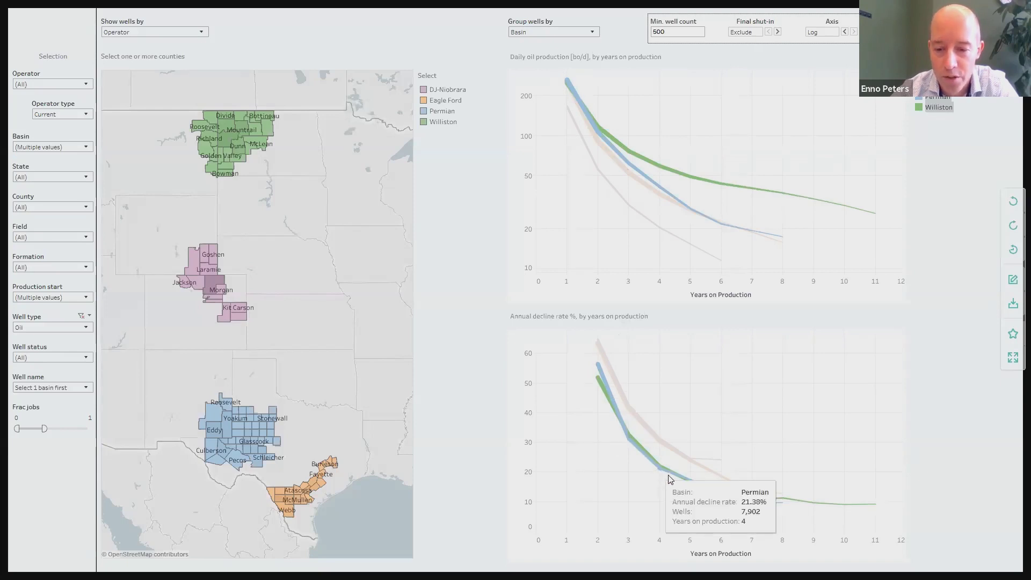
{"action": "mouse_move", "coordinate": [690, 485]}
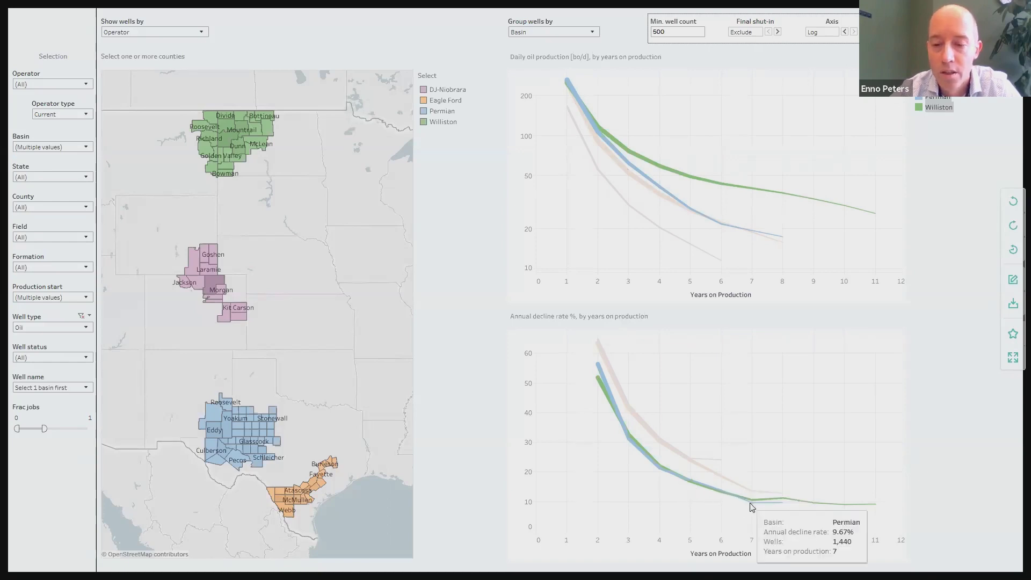
{"action": "mouse_move", "coordinate": [751, 509]}
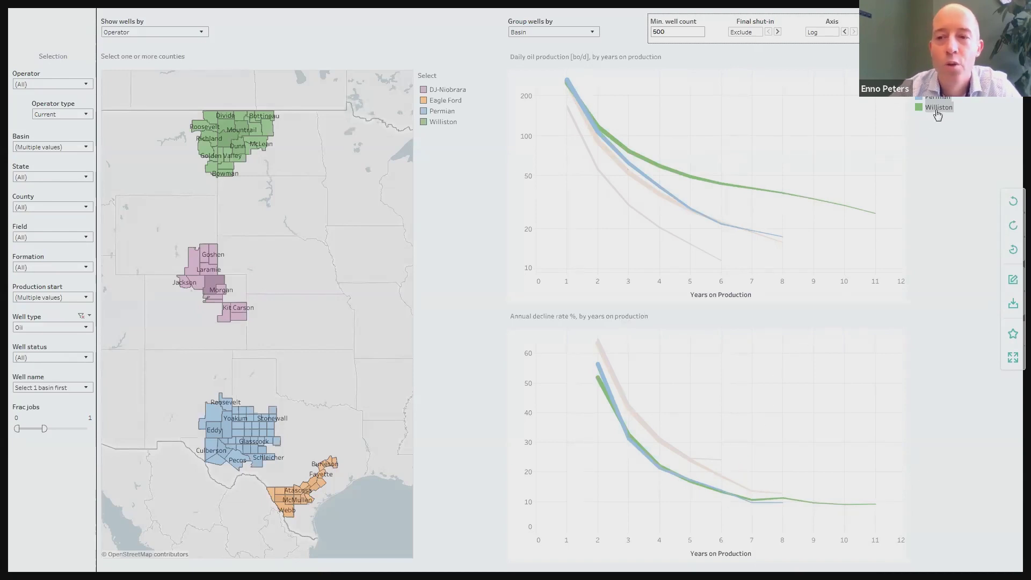
- Keep only Permian highlighted and select its counties on the map to filter to Permian
{"action": "left_click", "coordinate": [908, 99]}
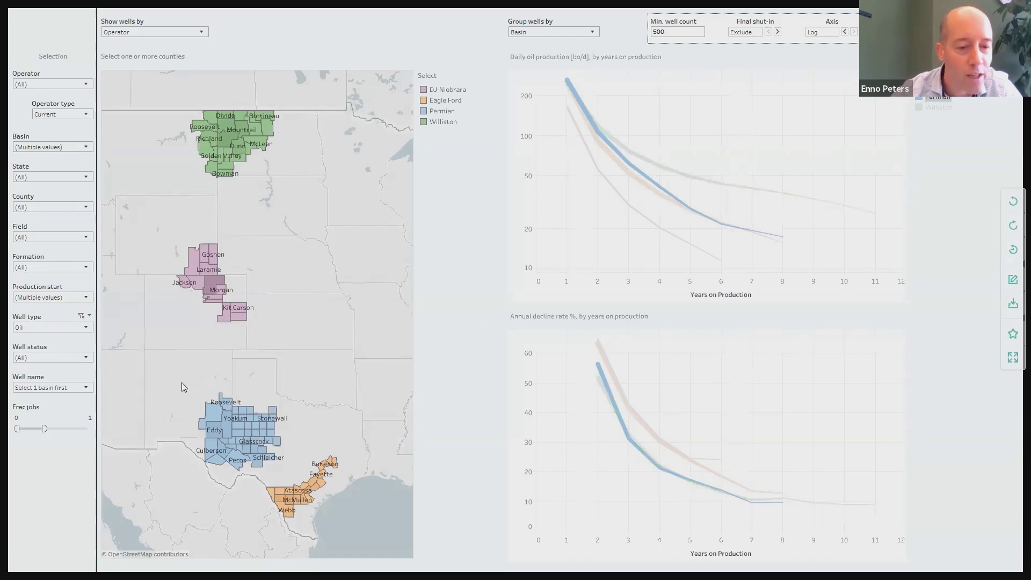
{"action": "left_click_drag", "start_coordinate": [179, 370], "coordinate": [229, 484]}
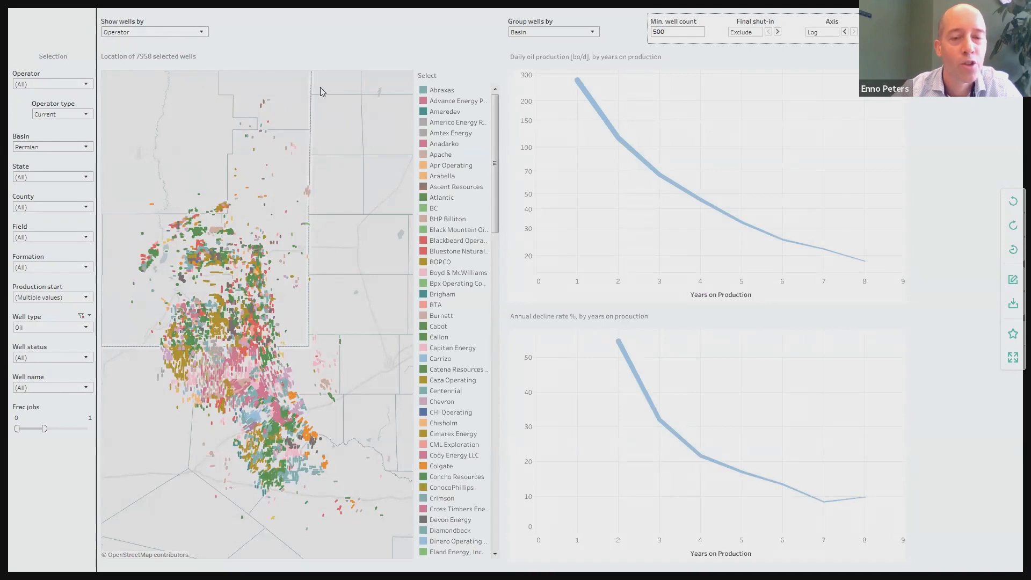
- Show only Anadarko's Permian wells on the map, then clear that highlight again
{"action": "mouse_move", "coordinate": [494, 129]}
{"action": "left_mouse_down"}
{"action": "mouse_move", "coordinate": [499, 368]}
{"action": "mouse_move", "coordinate": [496, 150]}
{"action": "mouse_move", "coordinate": [482, 131]}
{"action": "left_mouse_up"}
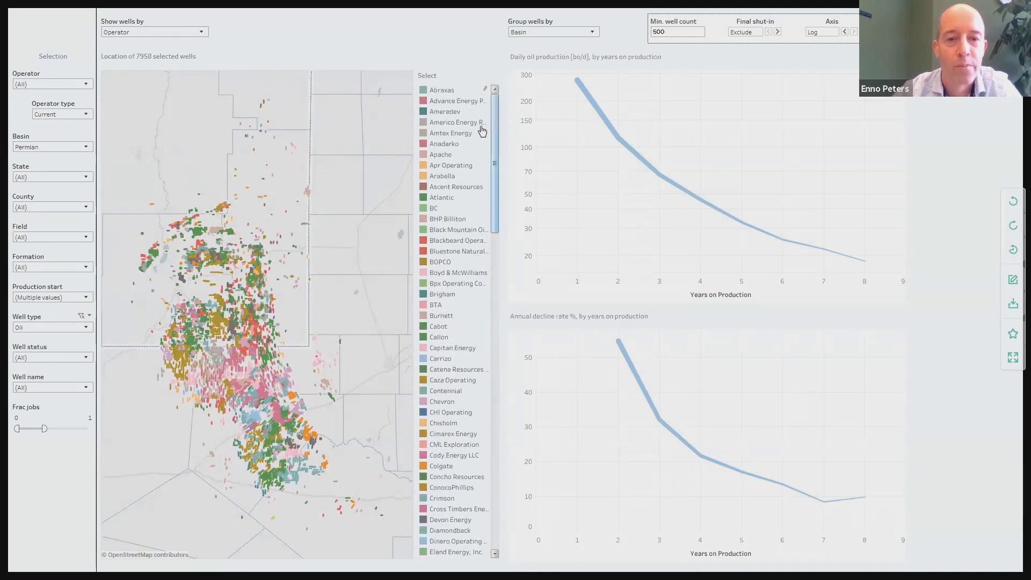
{"action": "left_click", "coordinate": [445, 145]}
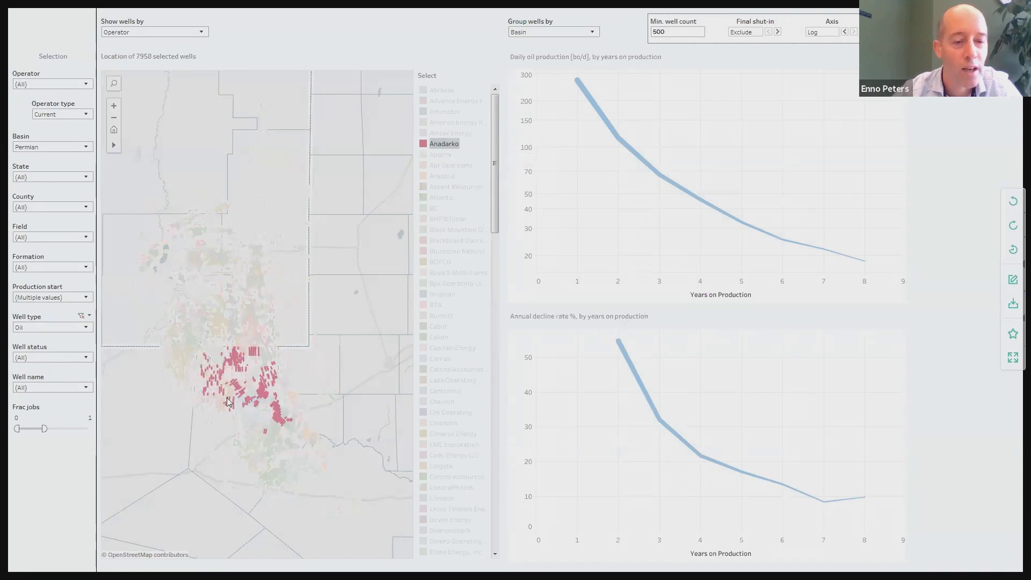
{"action": "mouse_move", "coordinate": [235, 361]}
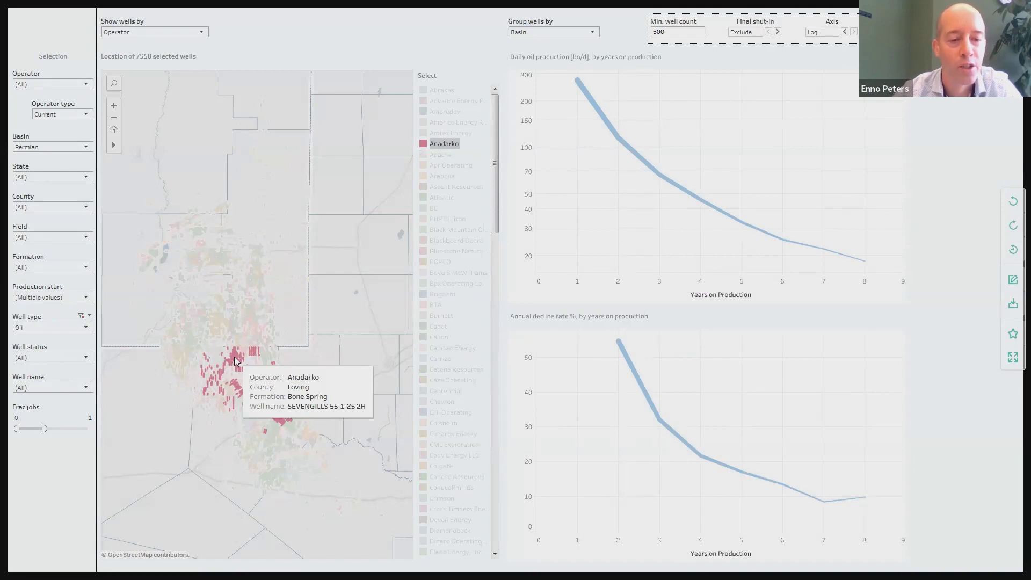
{"action": "left_click", "coordinate": [444, 146]}
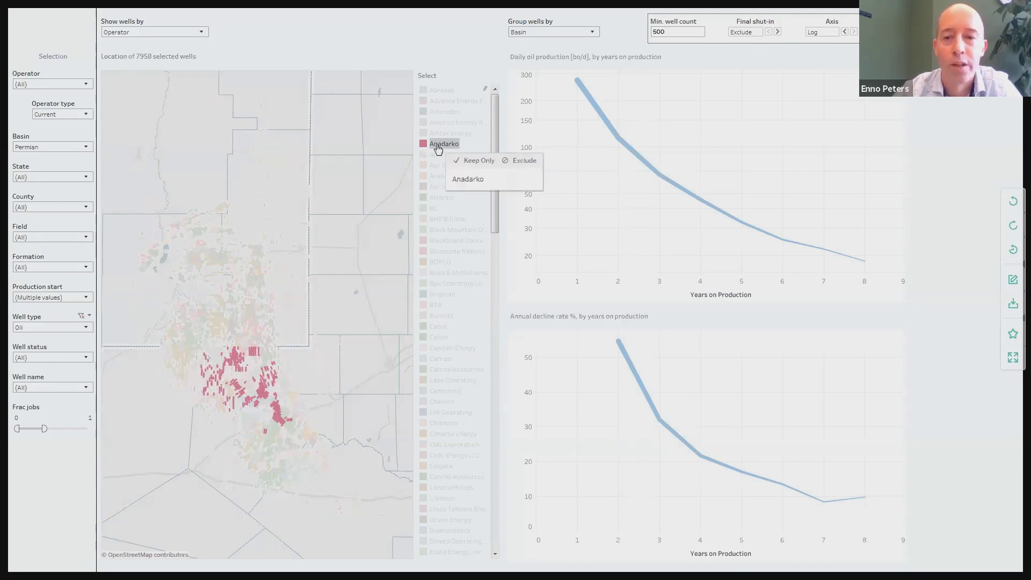
{"action": "left_click", "coordinate": [365, 171]}
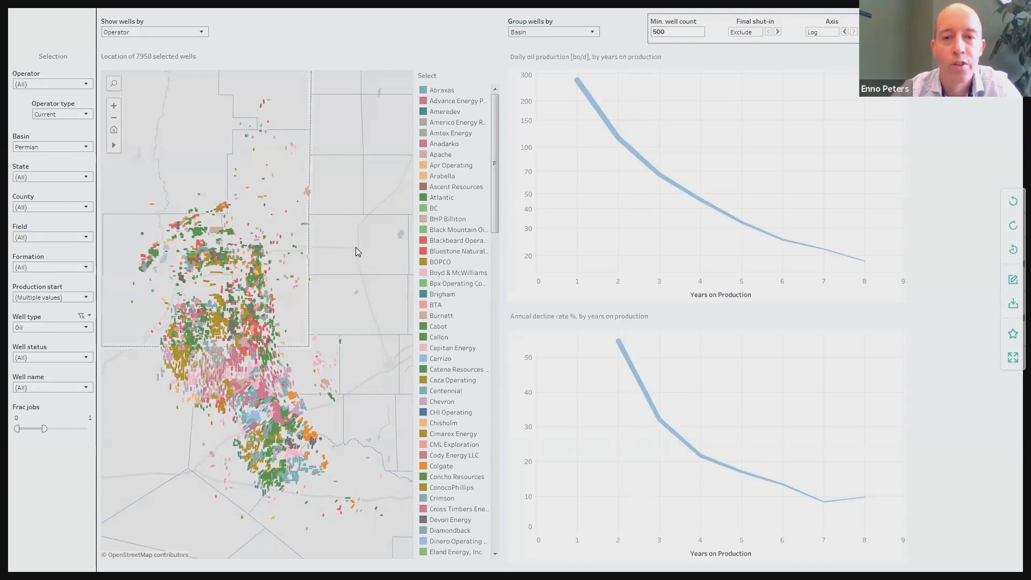
- Group curves by year of first production, highlight 2015 then 2016 wells, then revert the dashboard
{"action": "left_click", "coordinate": [593, 33]}
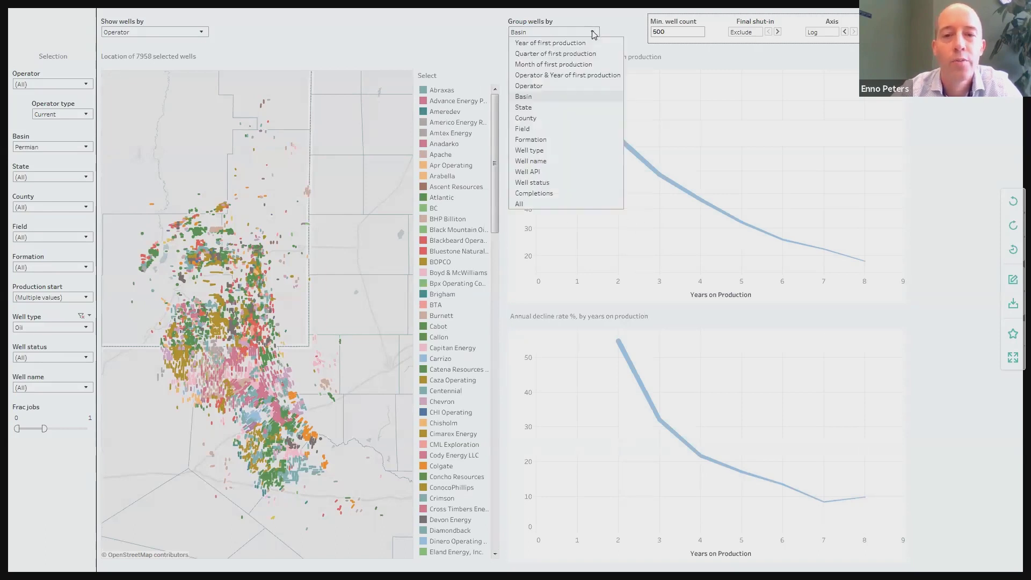
{"action": "left_click", "coordinate": [552, 43]}
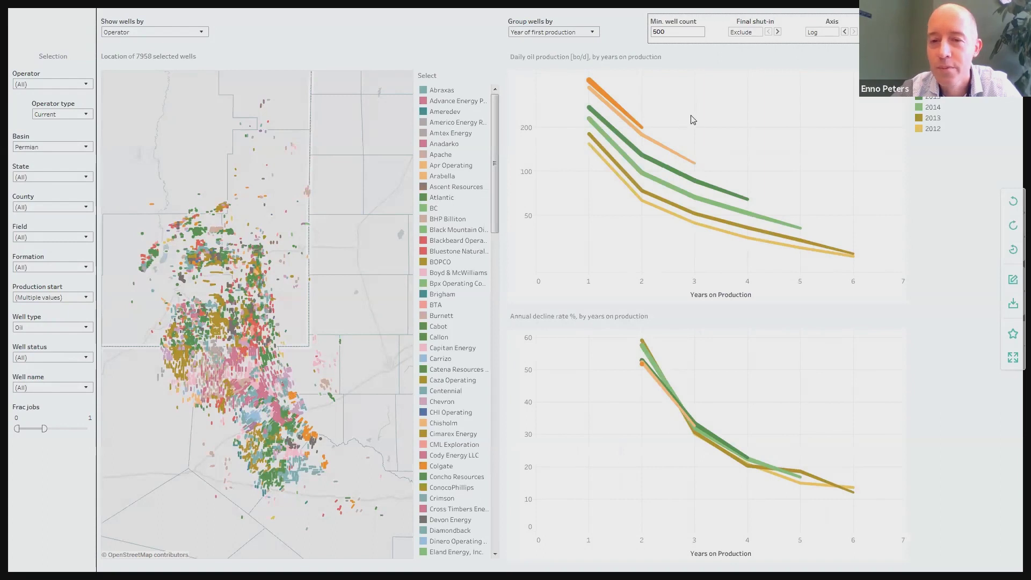
{"action": "left_click", "coordinate": [931, 97]}
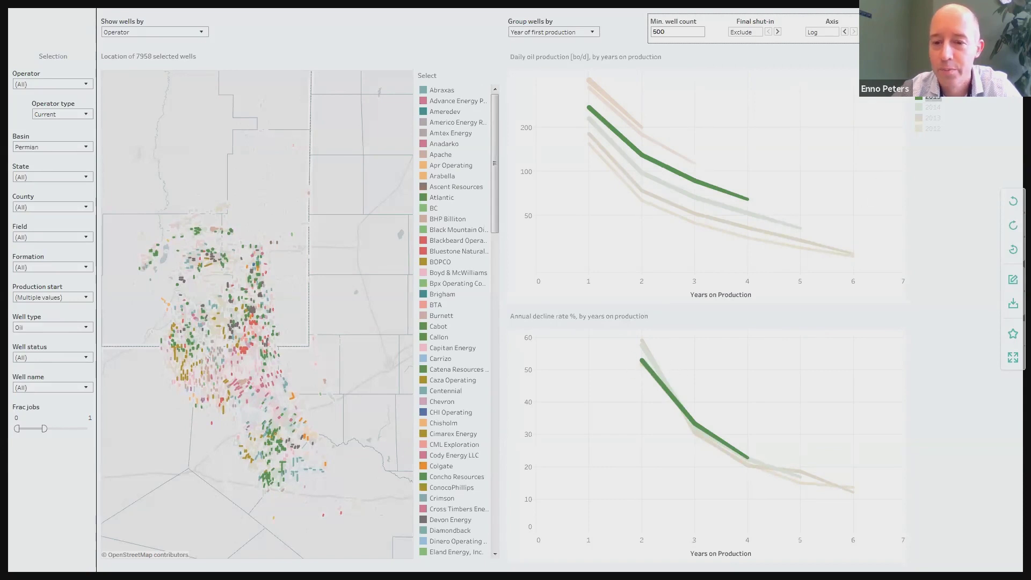
{"action": "left_click", "coordinate": [925, 86]}
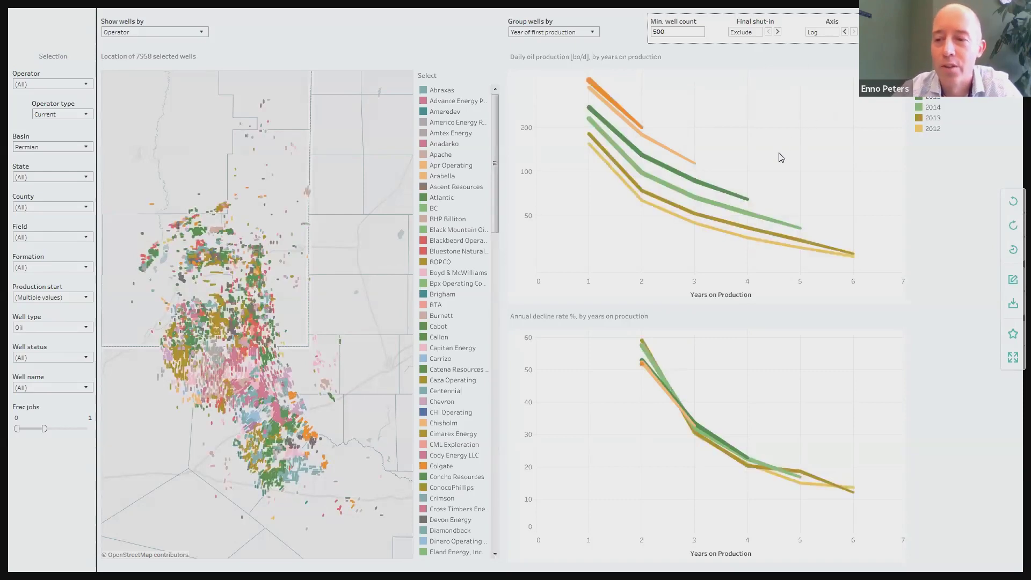
{"action": "left_click", "coordinate": [1014, 252]}
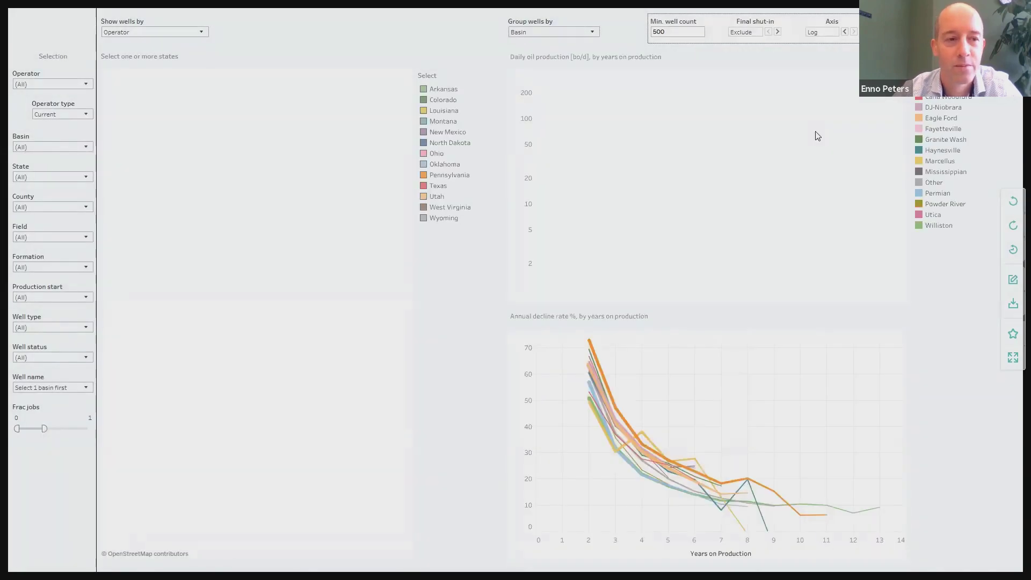
- Set the Basin filter to Barnett, Haynesville, Marcellus and Fayetteville only
{"action": "left_click", "coordinate": [85, 149]}
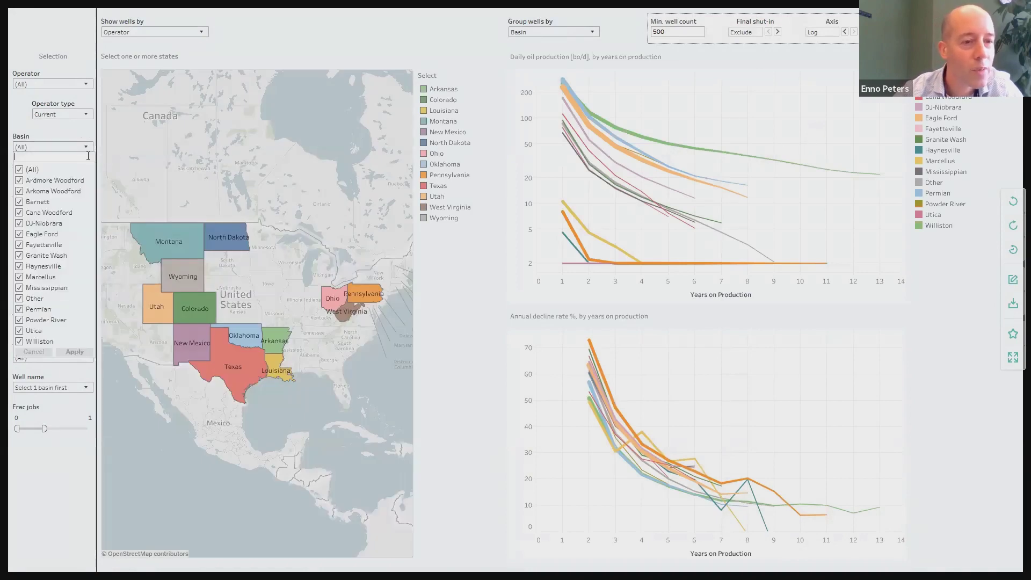
{"action": "left_click", "coordinate": [20, 170]}
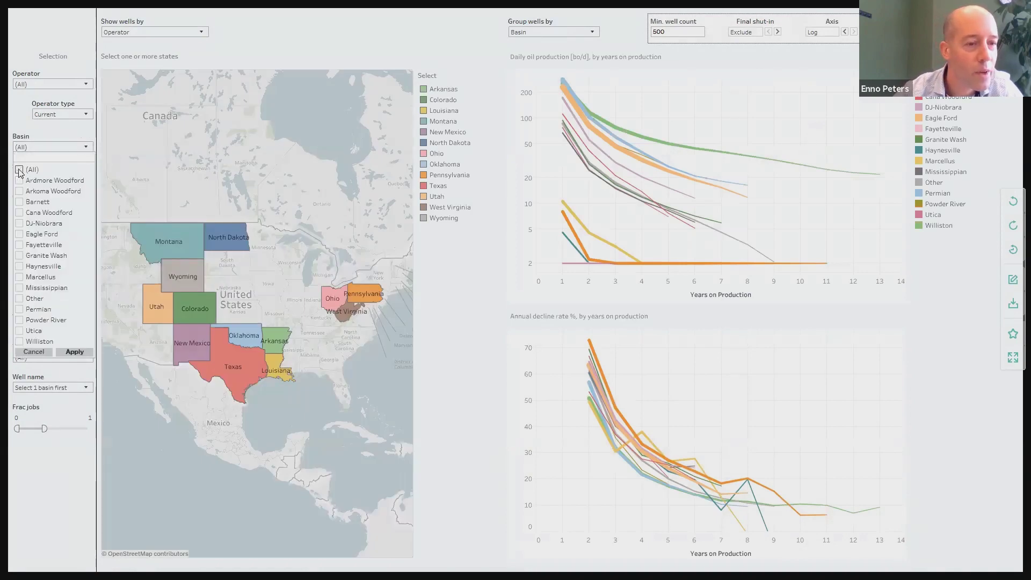
{"action": "left_click", "coordinate": [19, 202]}
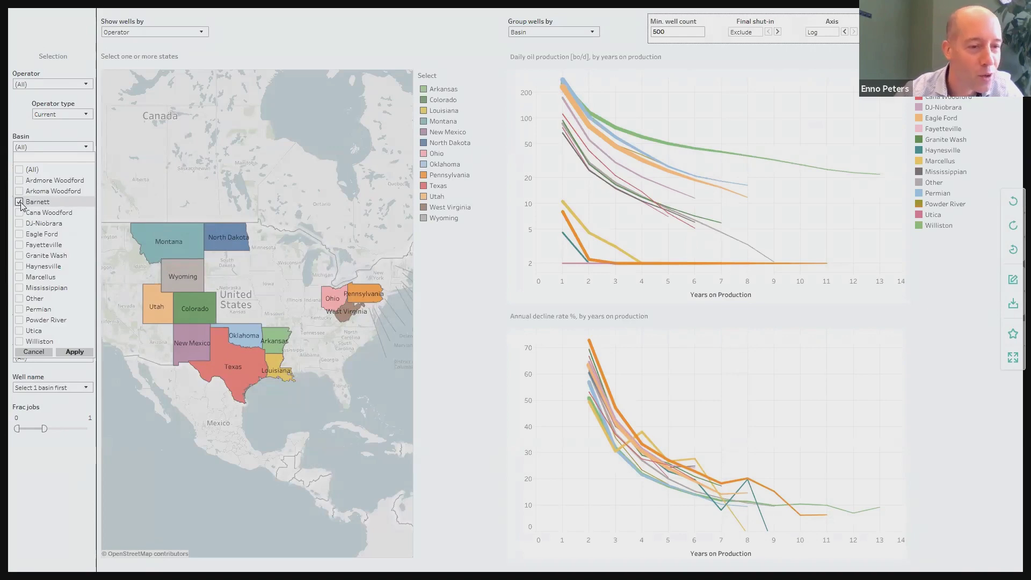
{"action": "left_click", "coordinate": [20, 266]}
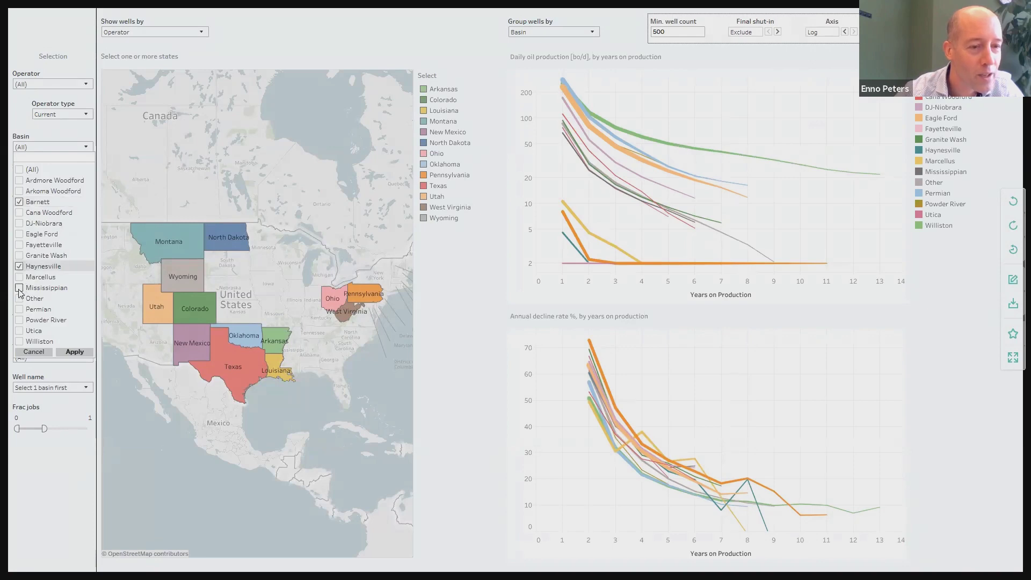
{"action": "left_click", "coordinate": [19, 277]}
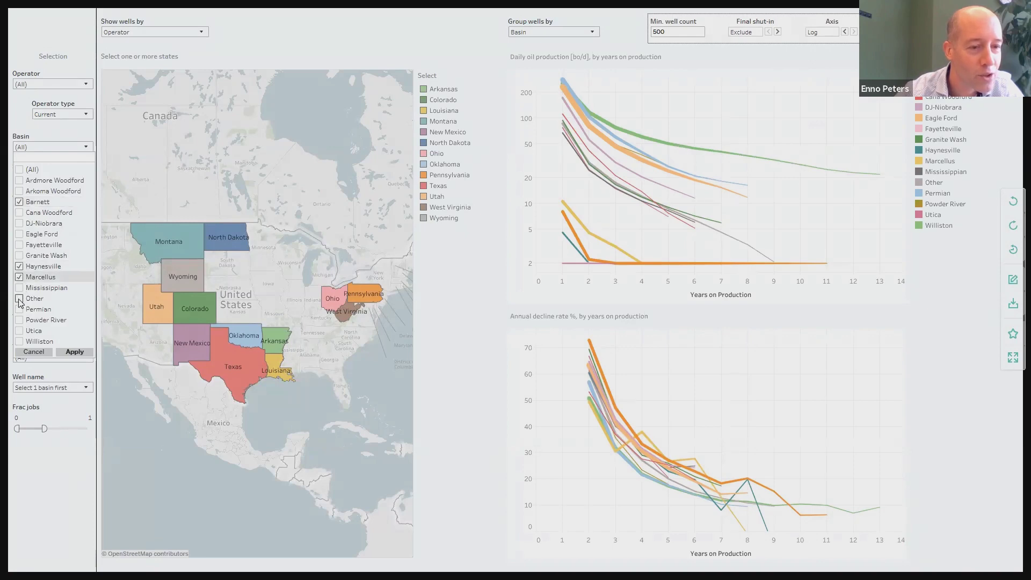
{"action": "left_click", "coordinate": [19, 245]}
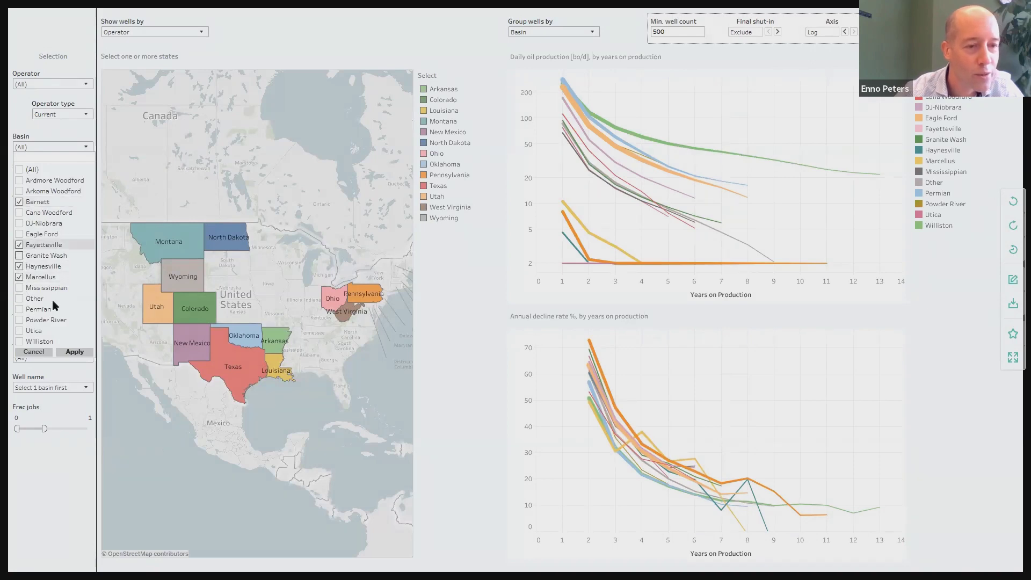
{"action": "left_click", "coordinate": [75, 351]}
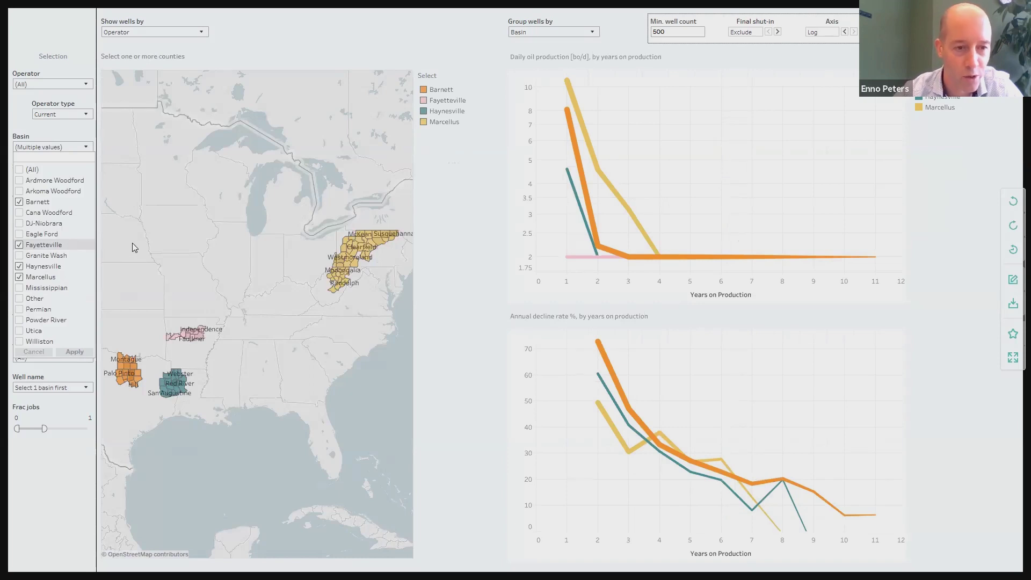
- Exclude production start years 2006, 2018 and 2019
{"action": "left_click", "coordinate": [133, 244]}
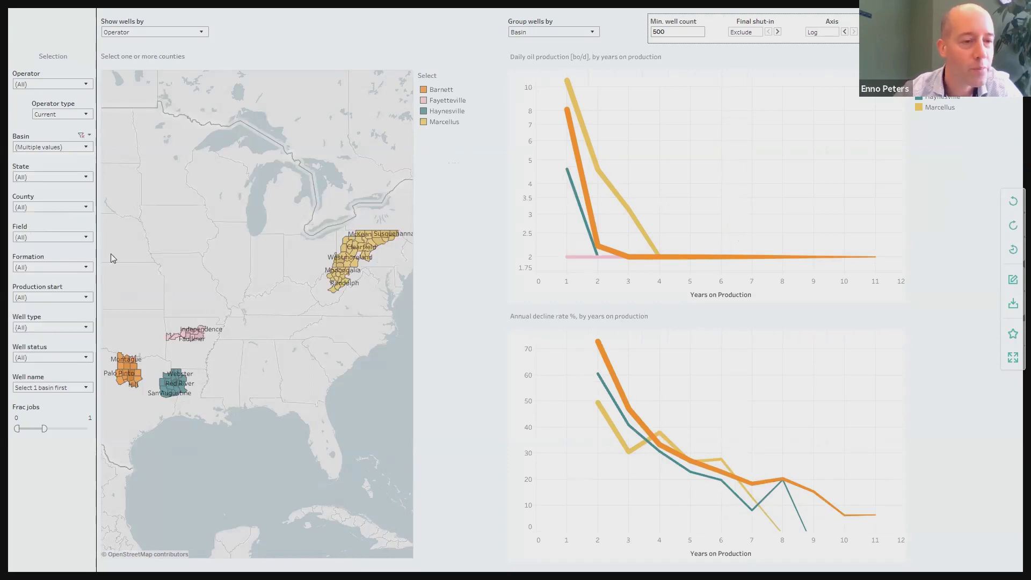
{"action": "left_click", "coordinate": [86, 297]}
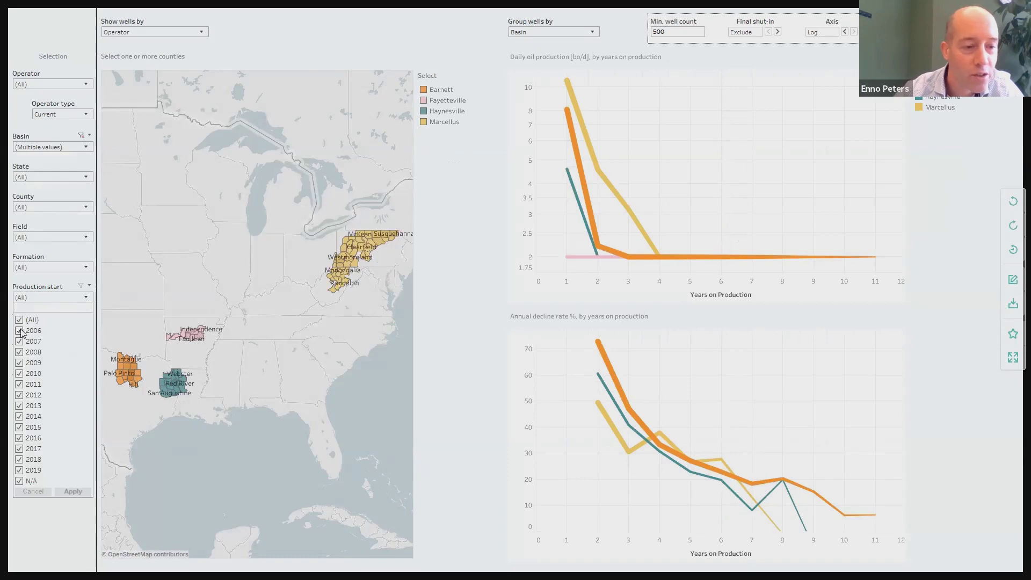
{"action": "left_click", "coordinate": [25, 333]}
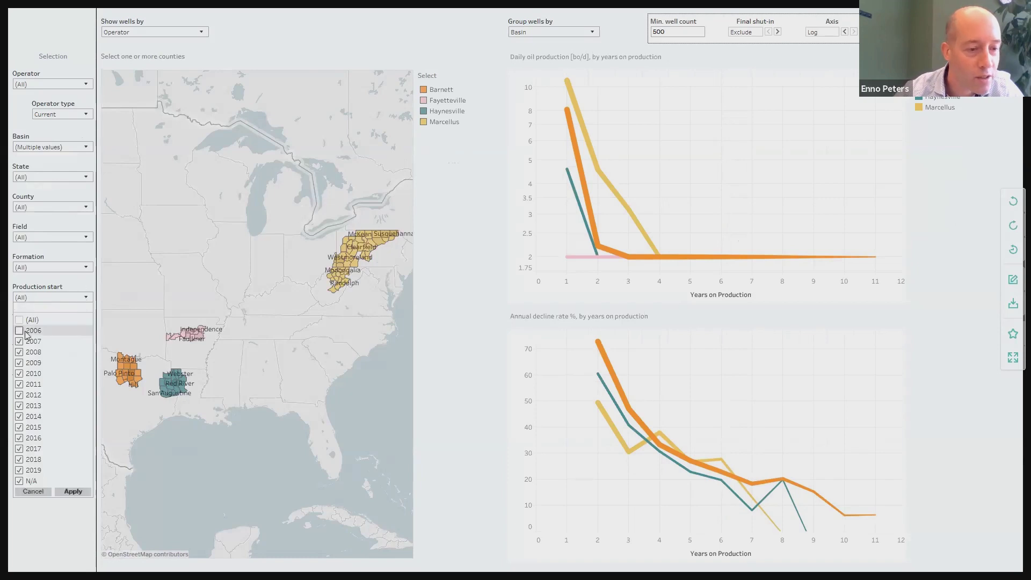
{"action": "left_click", "coordinate": [19, 470]}
{"action": "left_click", "coordinate": [19, 459]}
{"action": "left_click", "coordinate": [70, 492]}
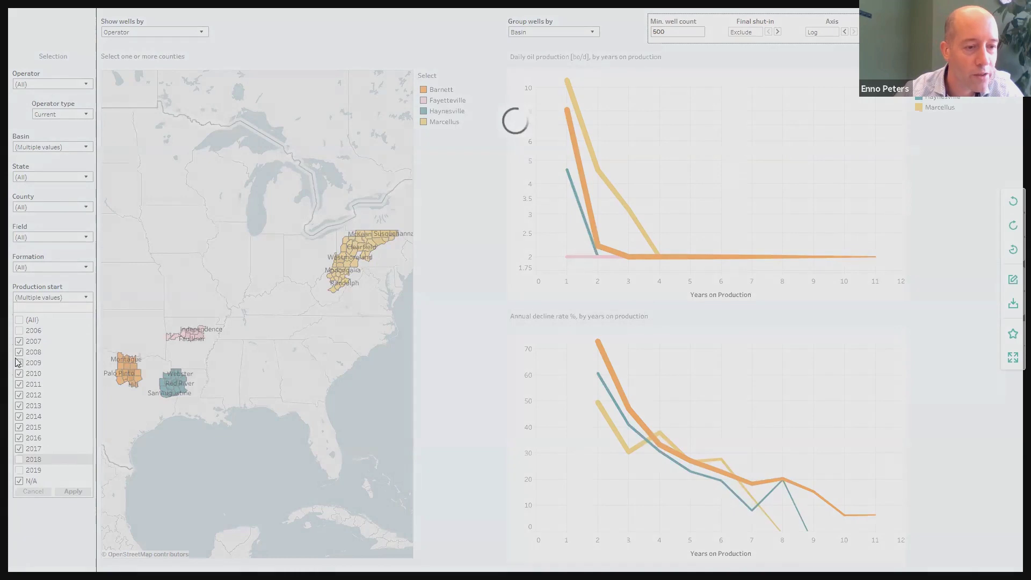
- Set the well type filter to Gas only, switching the curves to Mcf/d
{"action": "left_click", "coordinate": [51, 298]}
{"action": "left_click", "coordinate": [51, 327]}
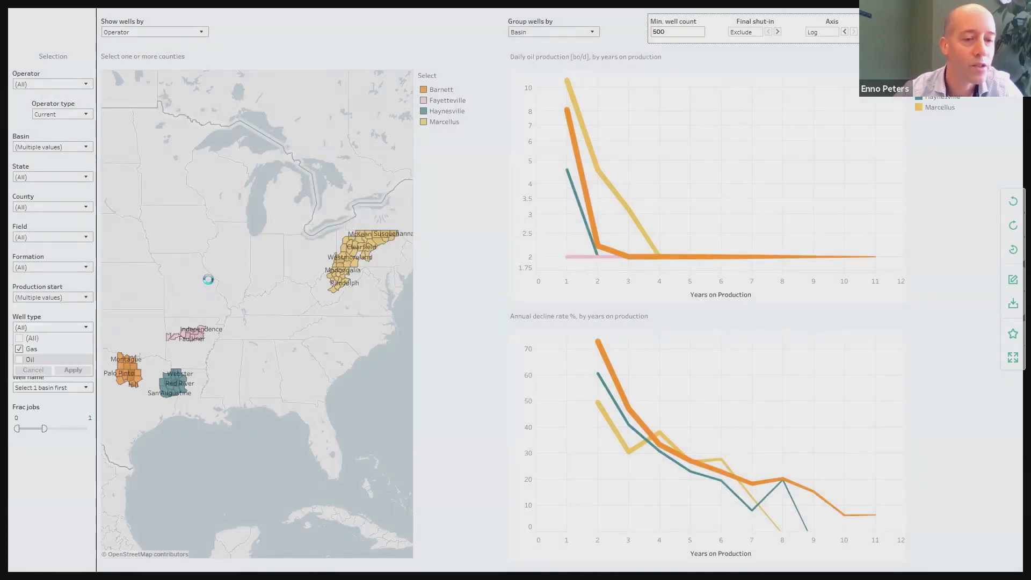
{"action": "left_click", "coordinate": [245, 282]}
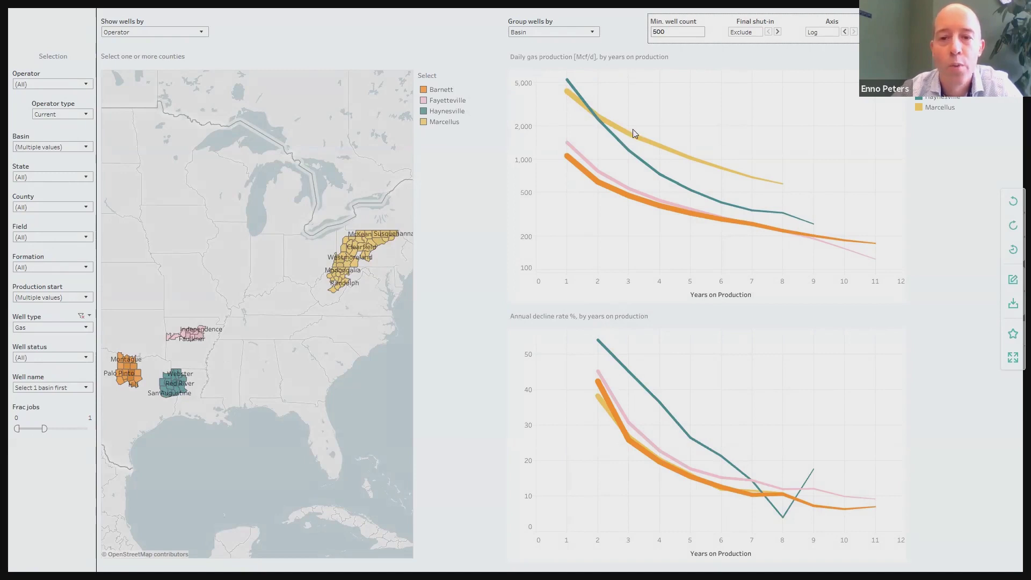
{"action": "mouse_move", "coordinate": [635, 140]}
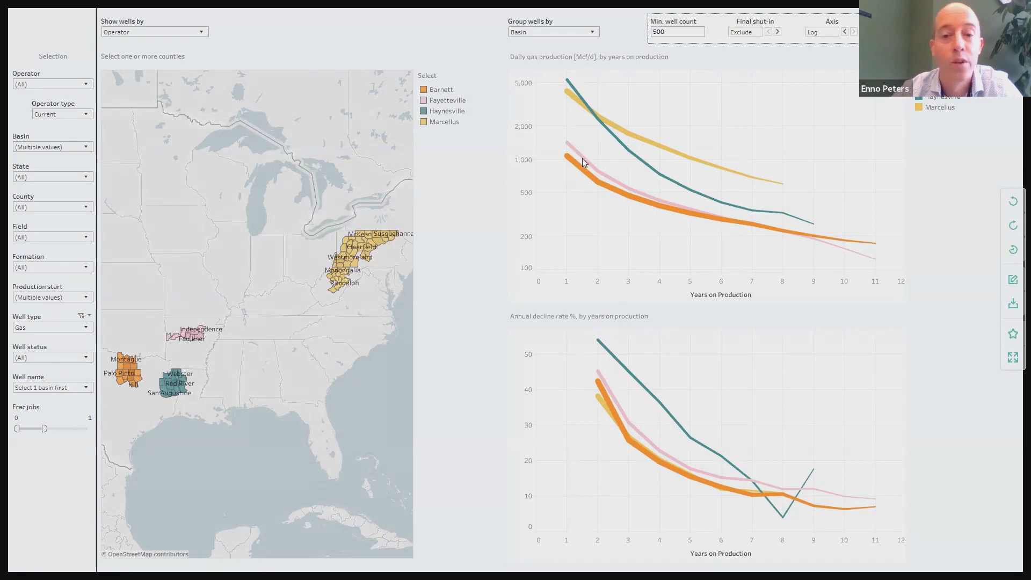
{"action": "mouse_move", "coordinate": [584, 172]}
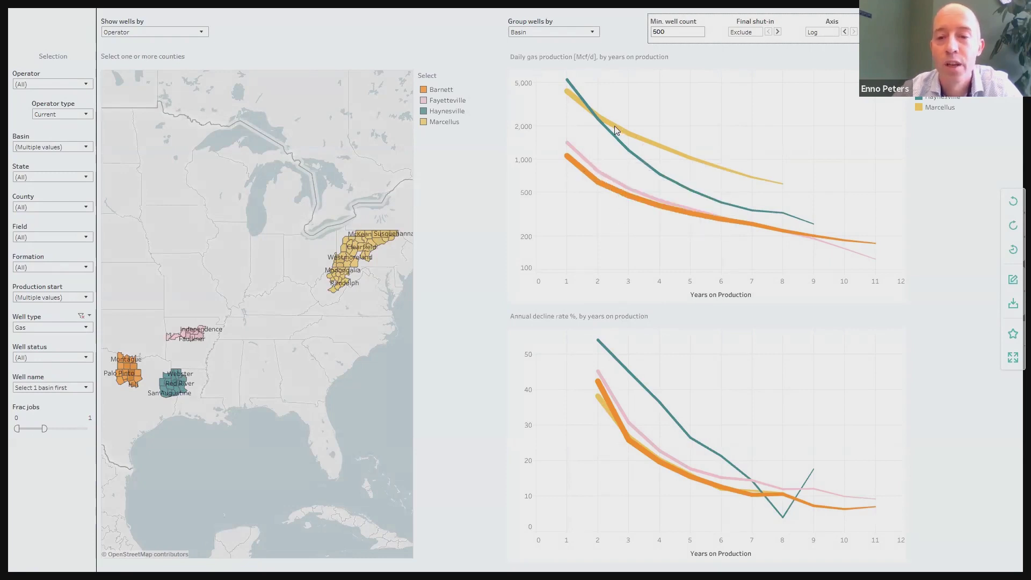
{"action": "mouse_move", "coordinate": [658, 153]}
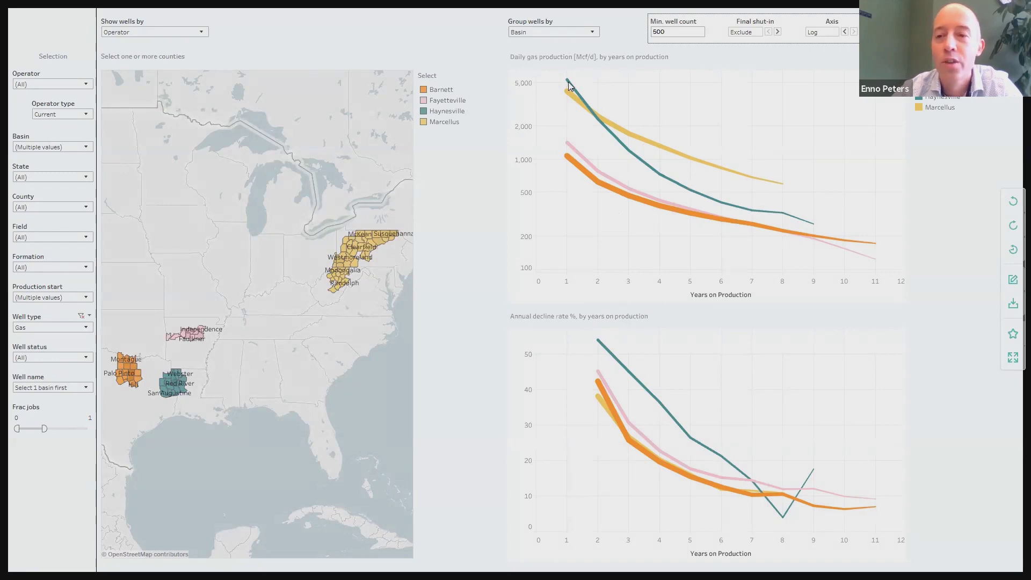
{"action": "mouse_move", "coordinate": [569, 86]}
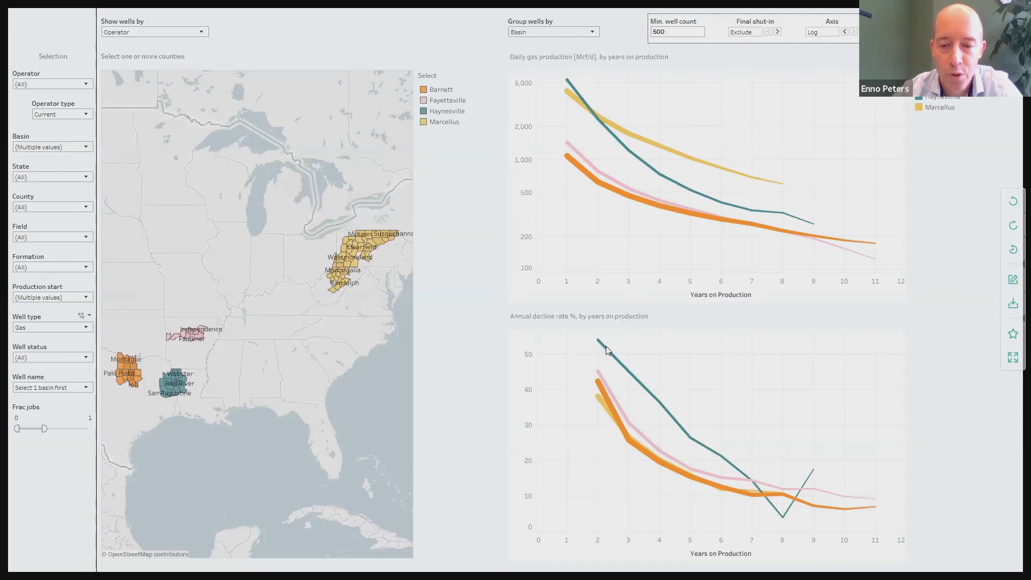
{"action": "mouse_move", "coordinate": [600, 341]}
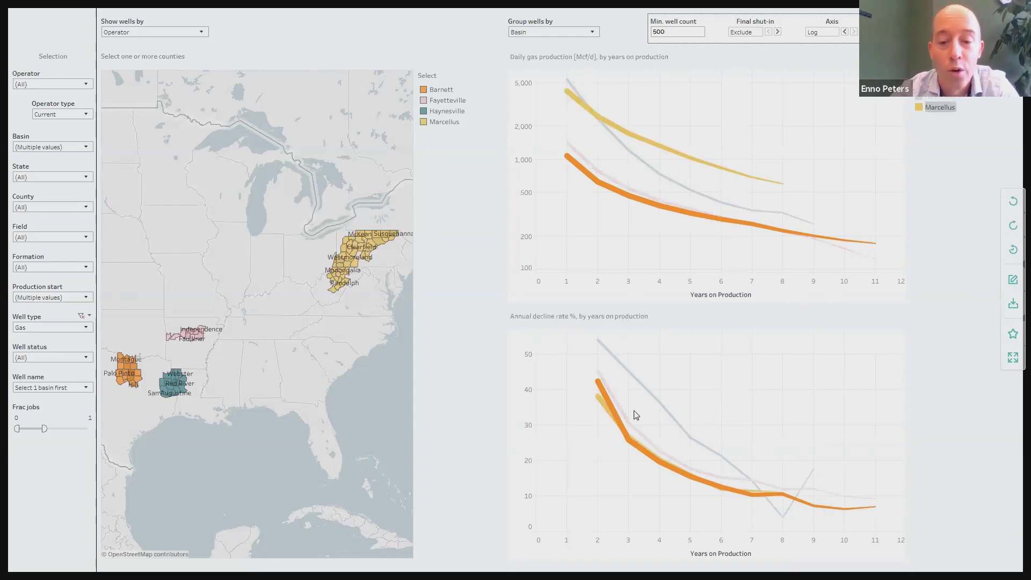
{"action": "mouse_move", "coordinate": [615, 415]}
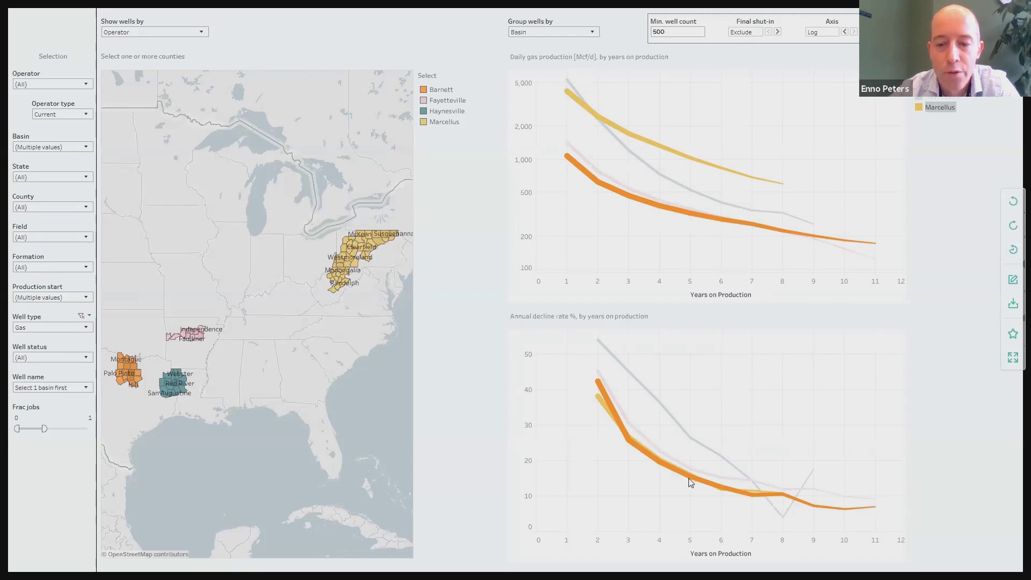
{"action": "mouse_move", "coordinate": [691, 483]}
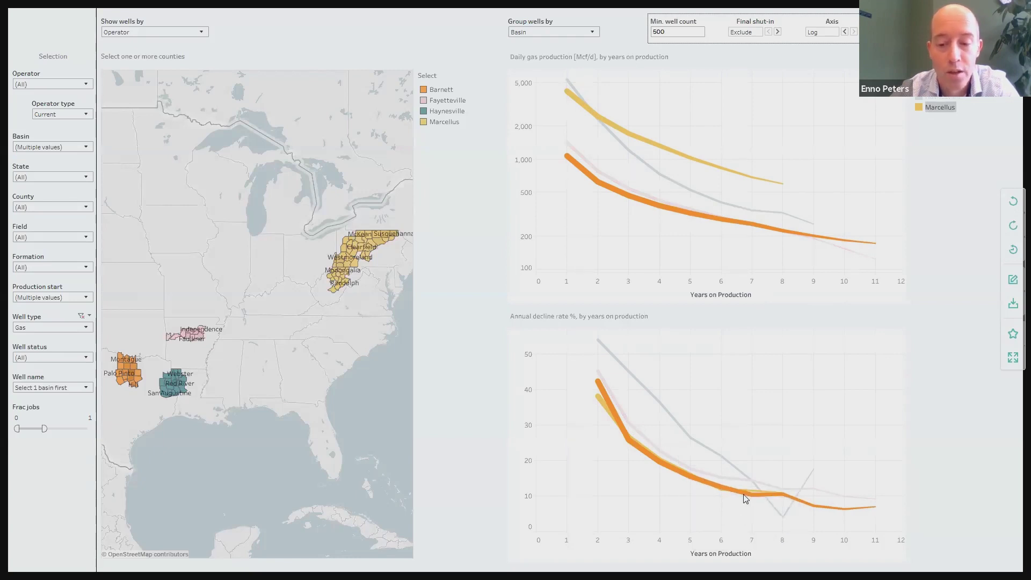
{"action": "mouse_move", "coordinate": [752, 498]}
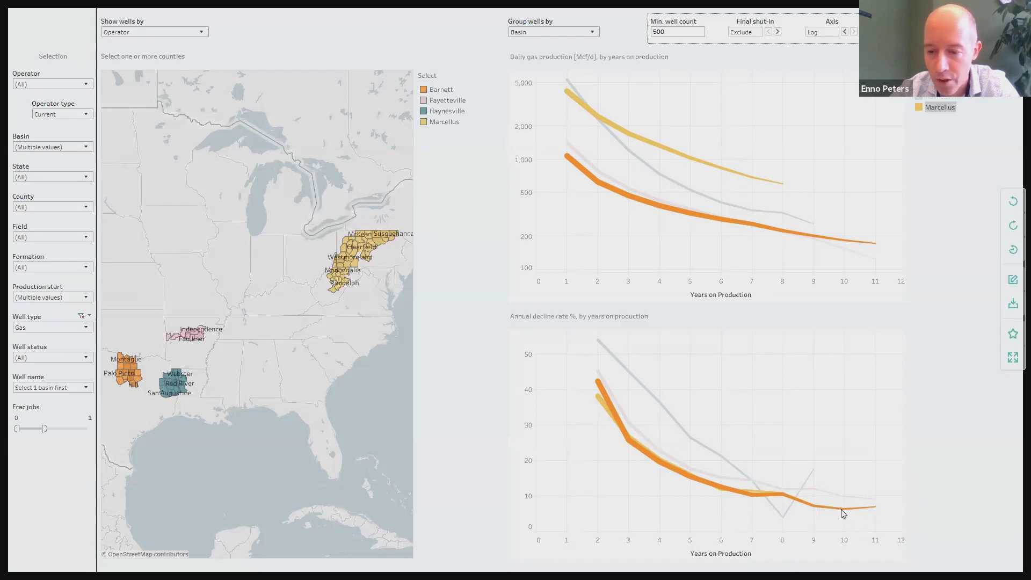
{"action": "mouse_move", "coordinate": [844, 509]}
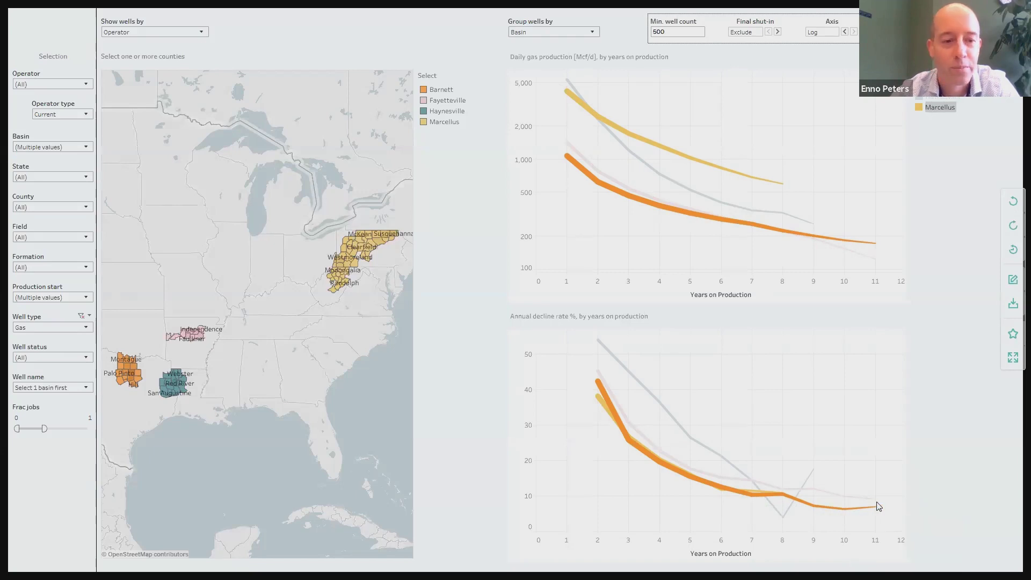
{"action": "left_click", "coordinate": [830, 172]}
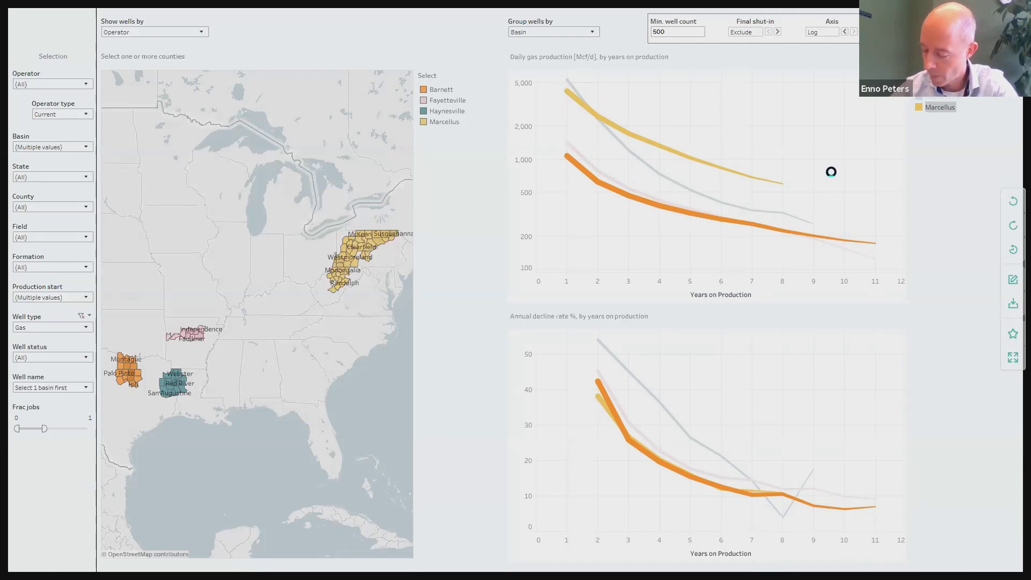